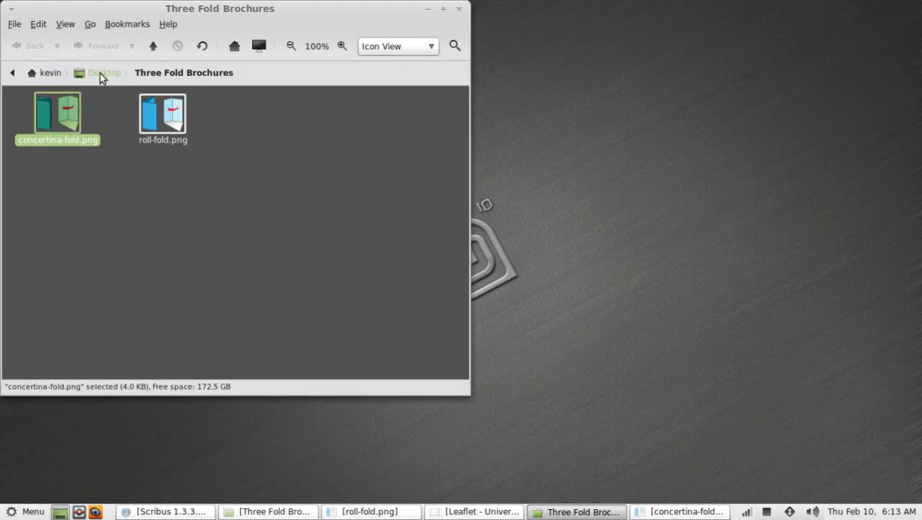
# - View concertina-fold.png and then roll-fold.png, then bring up the University Entrance leaflet PDF
pyautogui.doubleClick(59, 121)
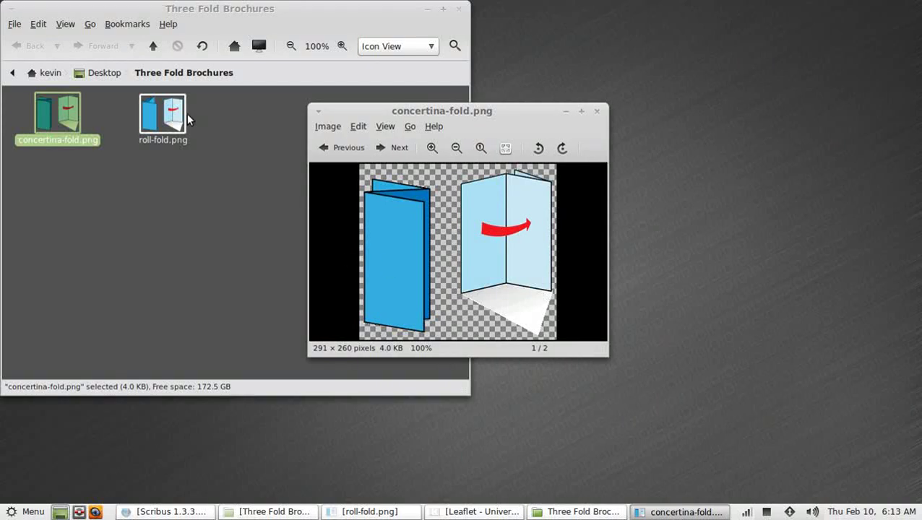
pyautogui.click(390, 147)
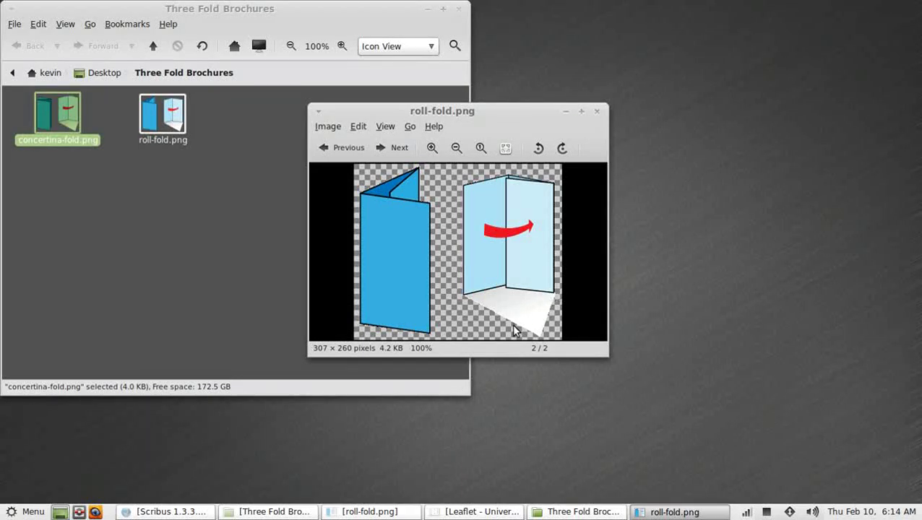
pyautogui.click(478, 513)
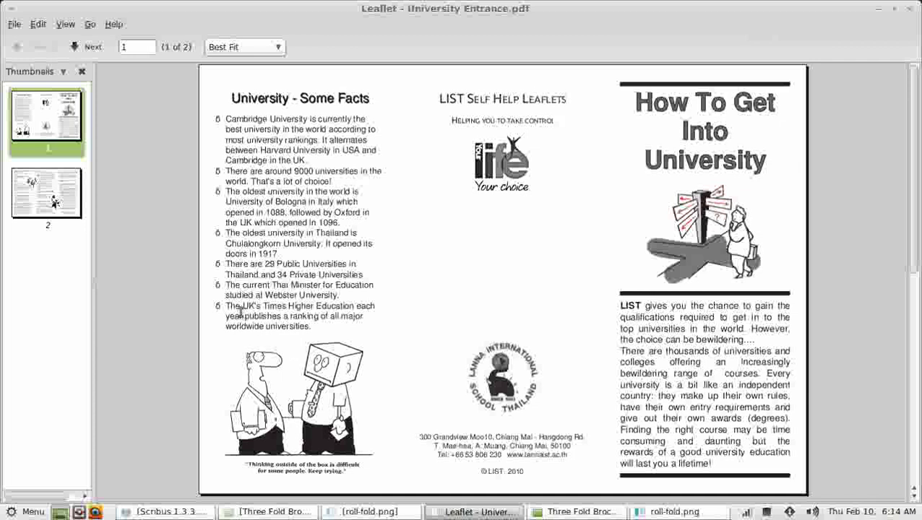
# - Browse leaflet pages 2 and 1 in Document Viewer, then close the PDF
pyautogui.click(54, 201)
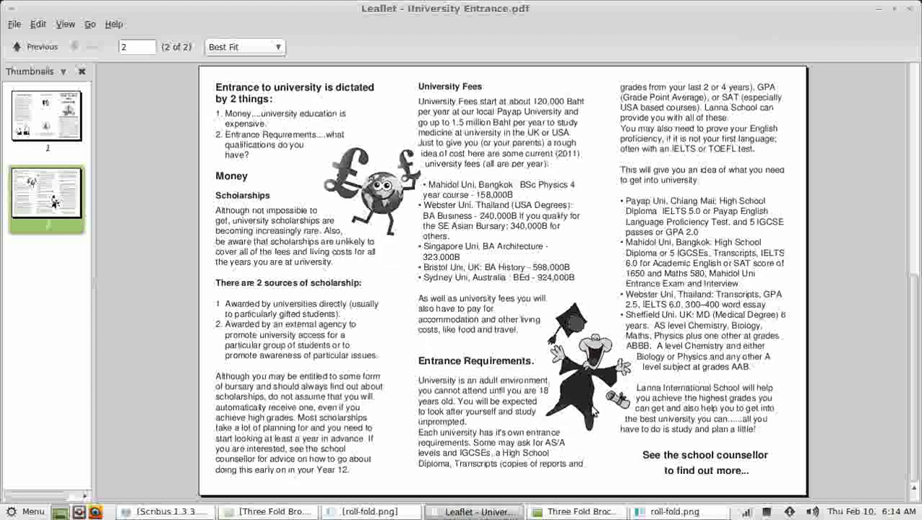
pyautogui.click(40, 125)
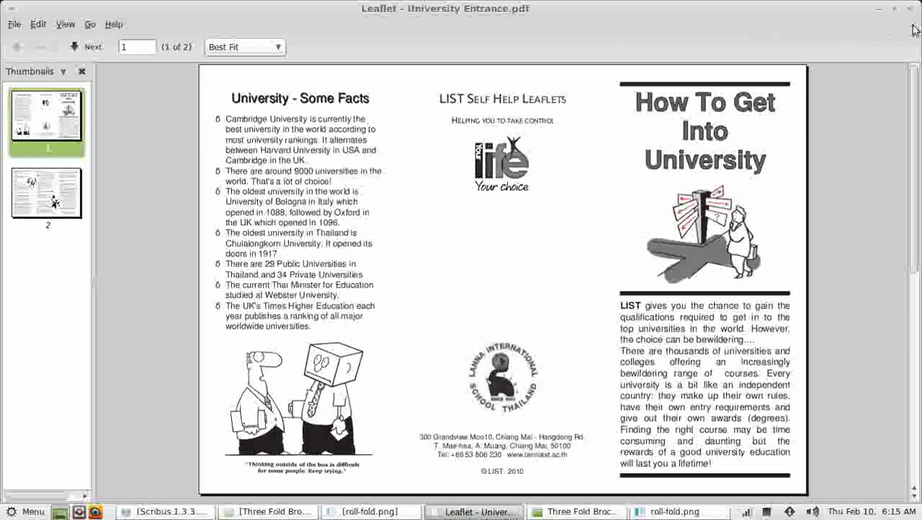
pyautogui.click(909, 8)
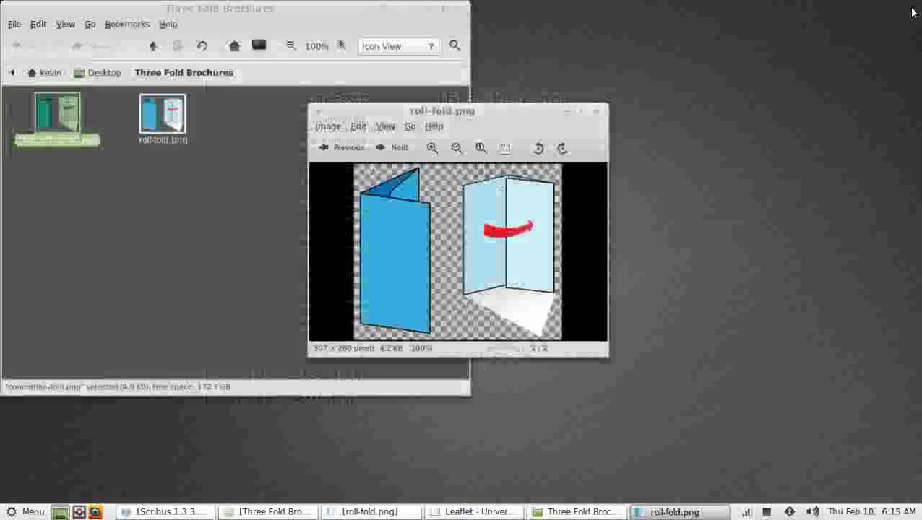
# - Launch Scribus and set all four New Document margins to 8 mm
pyautogui.click(22, 513)
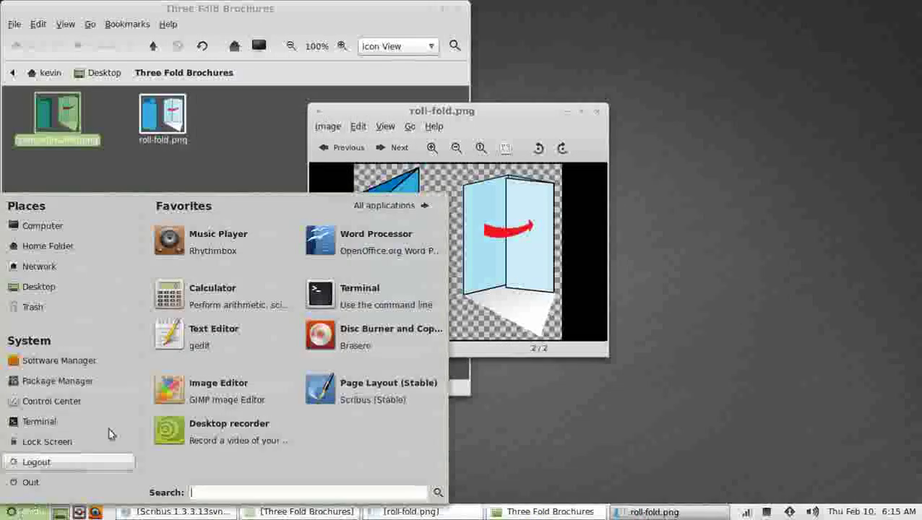
pyautogui.click(390, 394)
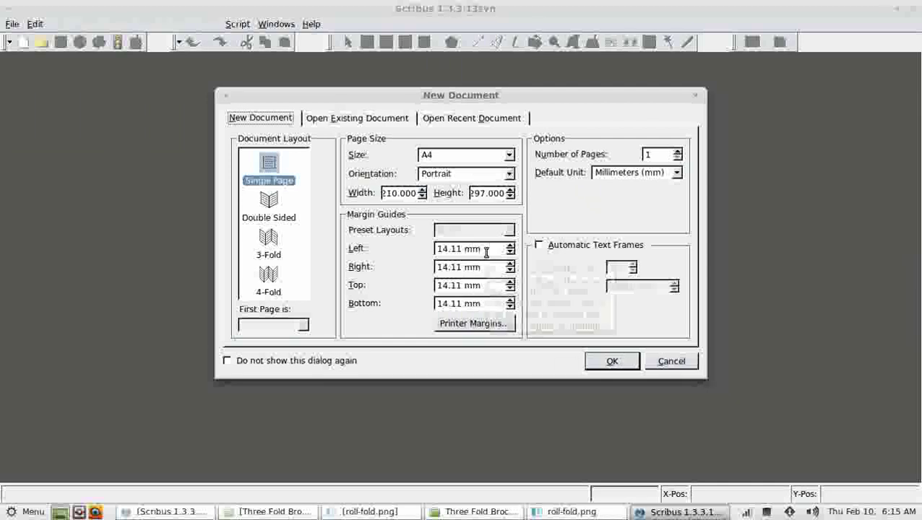
pyautogui.moveTo(486, 250); pyautogui.dragTo(385, 240)
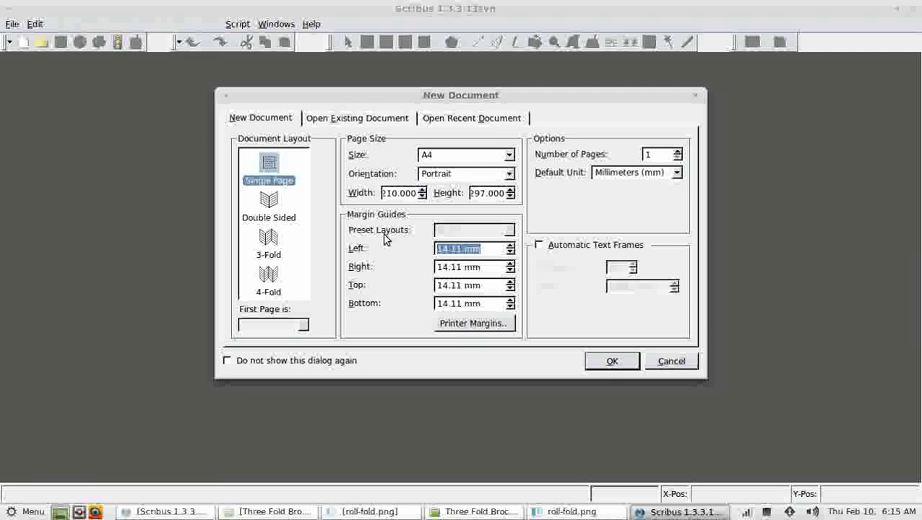
pyautogui.write('8')
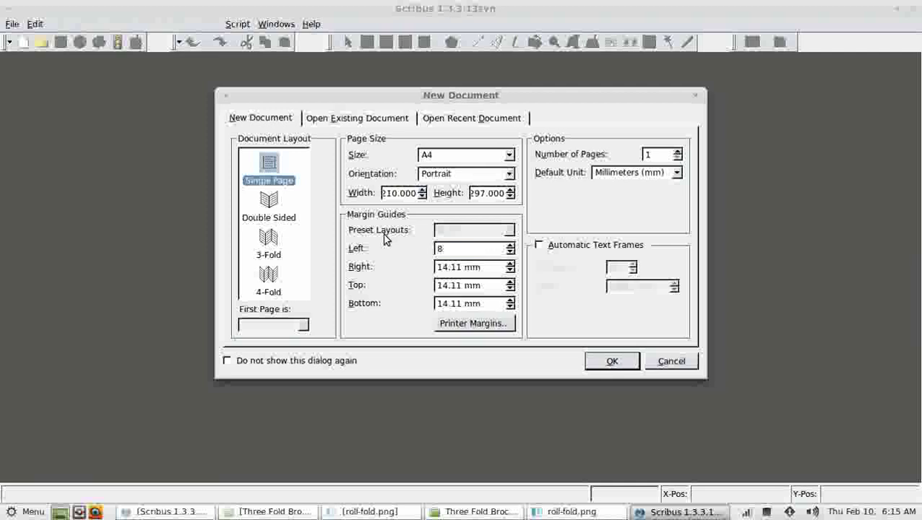
pyautogui.write(' mm')
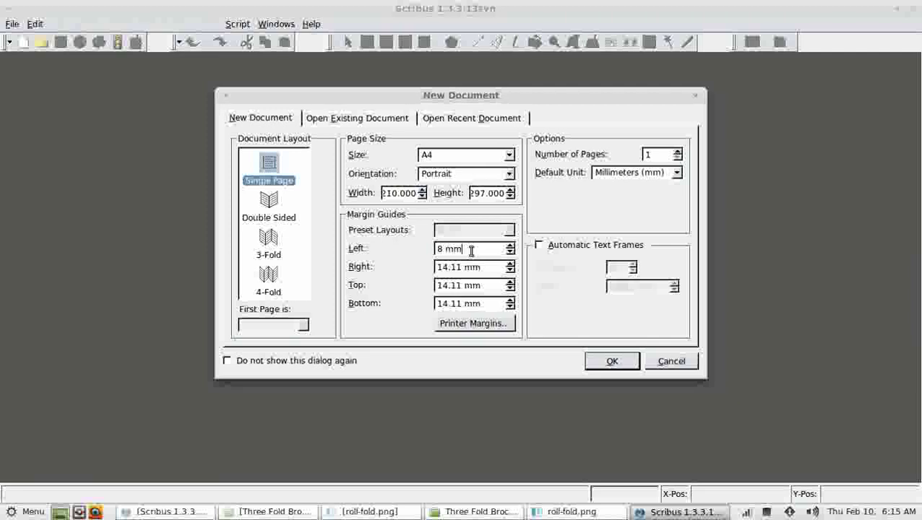
pyautogui.moveTo(471, 250); pyautogui.dragTo(433, 250)
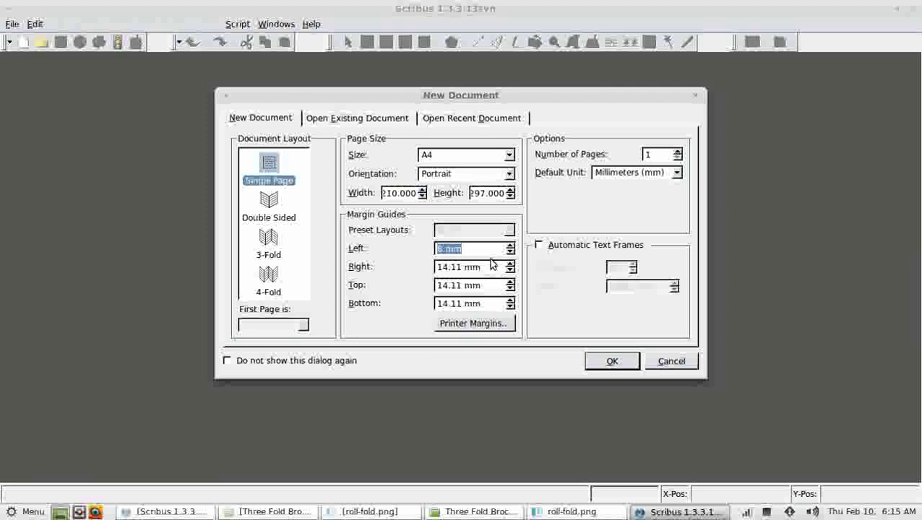
pyautogui.press('Tab')
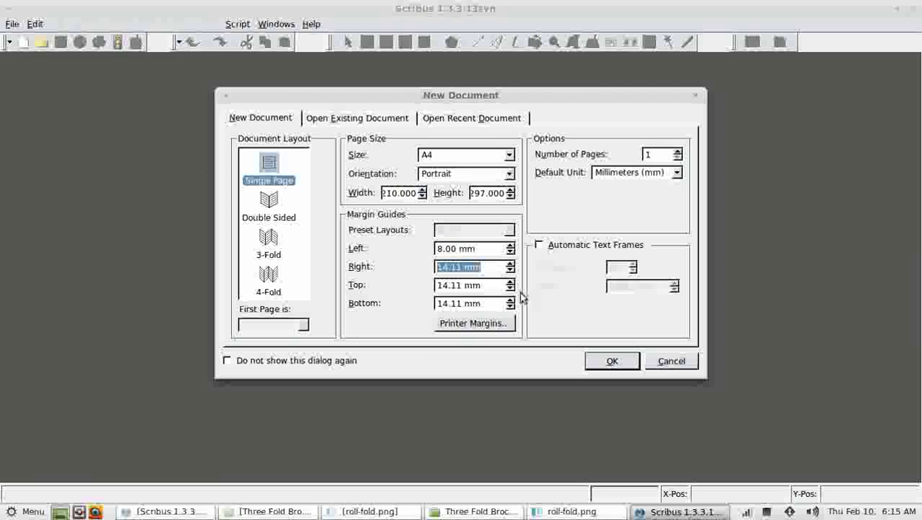
pyautogui.write('8 mm')
pyautogui.press('Tab')
pyautogui.write('8 mm')
pyautogui.press('Tab')
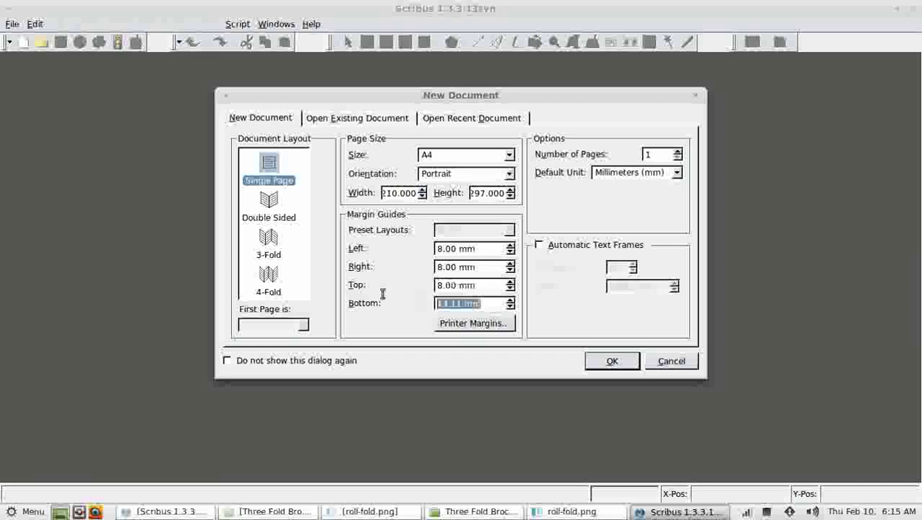
pyautogui.write('8 mm')
pyautogui.click(490, 287)
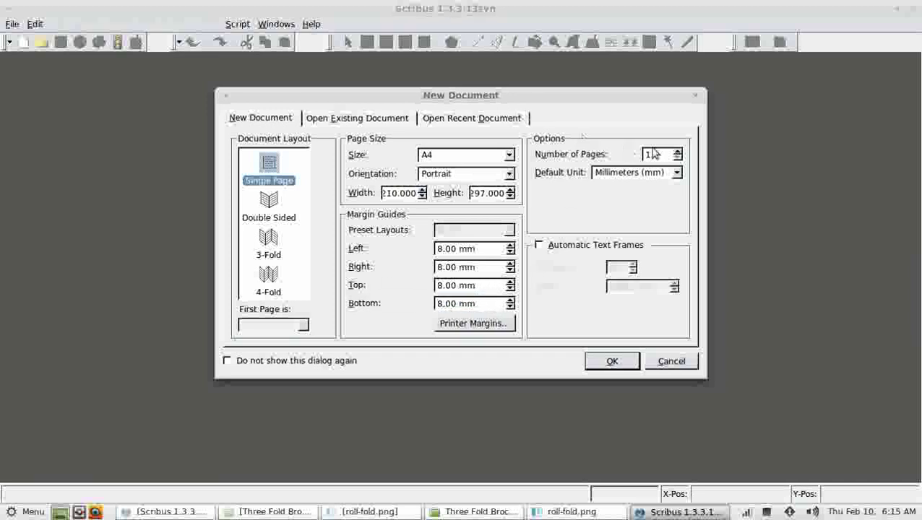
# - Make the A4 page landscape and create the single-page document
pyautogui.click(508, 176)
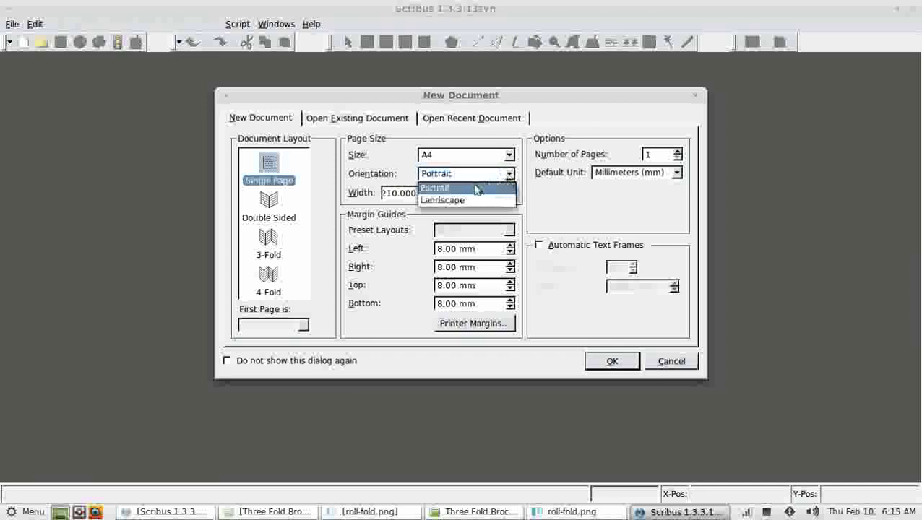
pyautogui.click(464, 198)
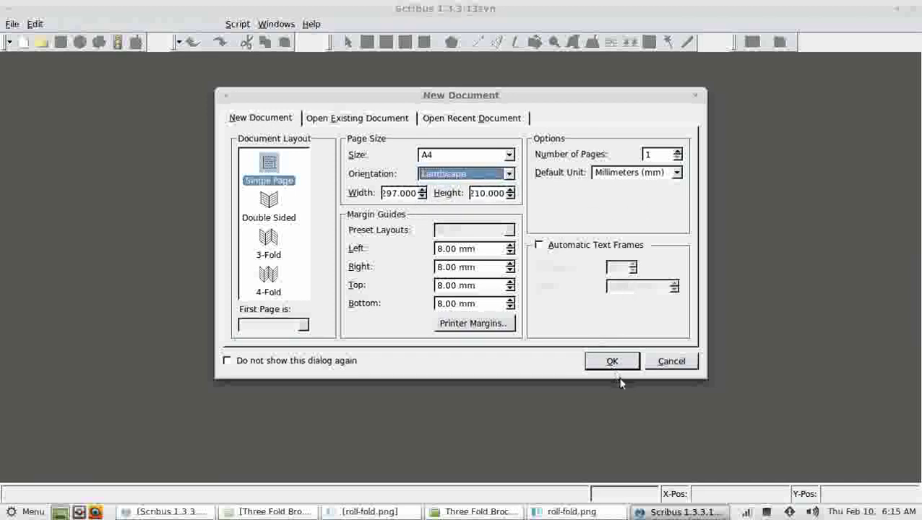
pyautogui.click(611, 361)
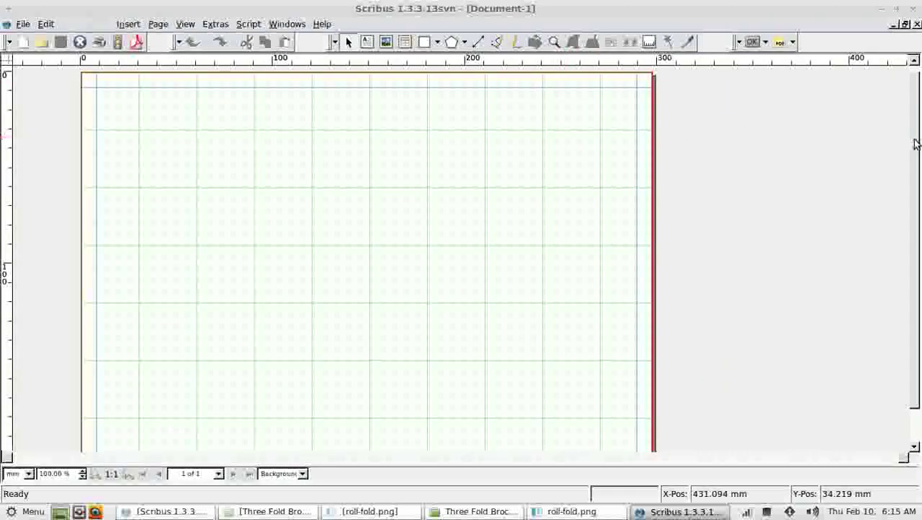
# - Zoom the page to 90% and turn off Show Grid
pyautogui.moveTo(915, 145)
pyautogui.mouseDown()
pyautogui.moveTo(919, 166)
pyautogui.moveTo(52, 479)
pyautogui.mouseUp()
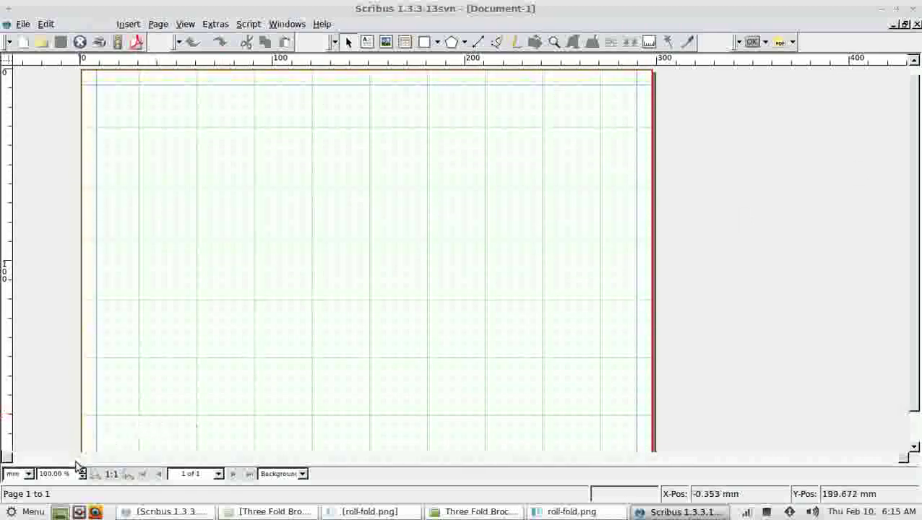
pyautogui.click(52, 477)
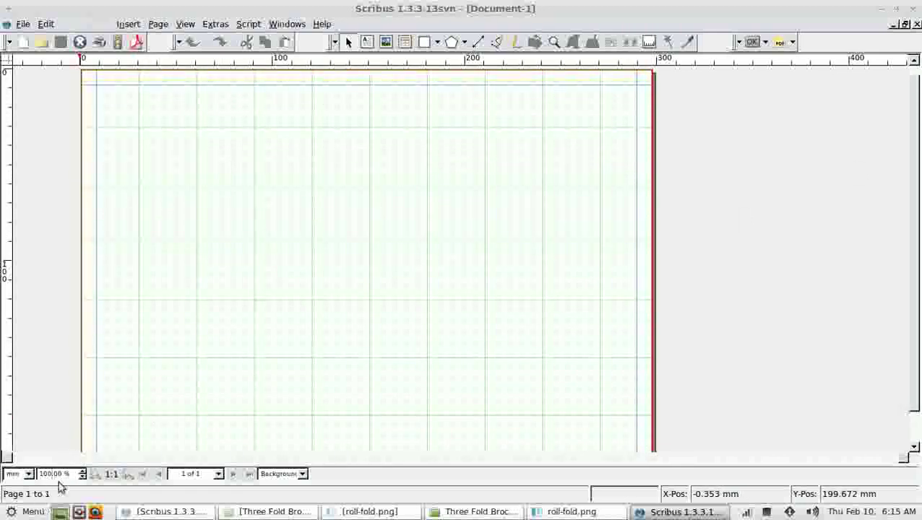
pyautogui.write('200')
pyautogui.write('9')
pyautogui.press('Return')
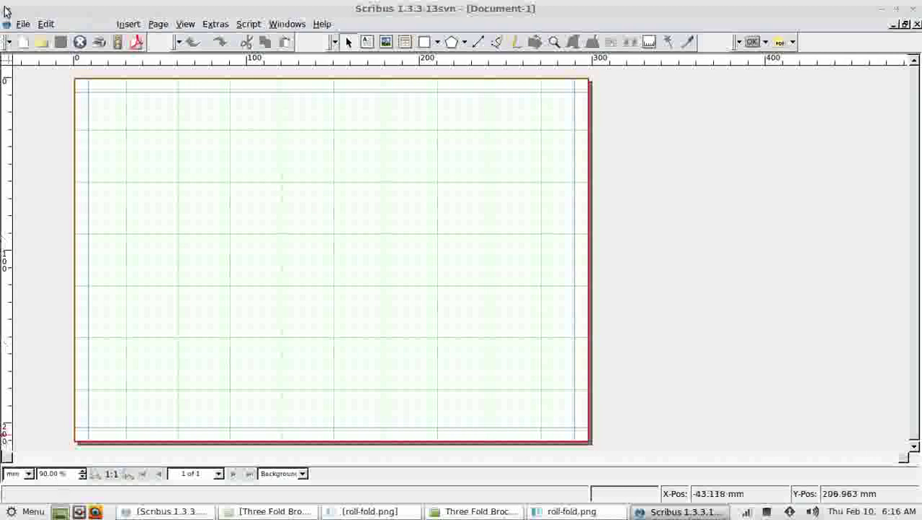
pyautogui.click(154, 25)
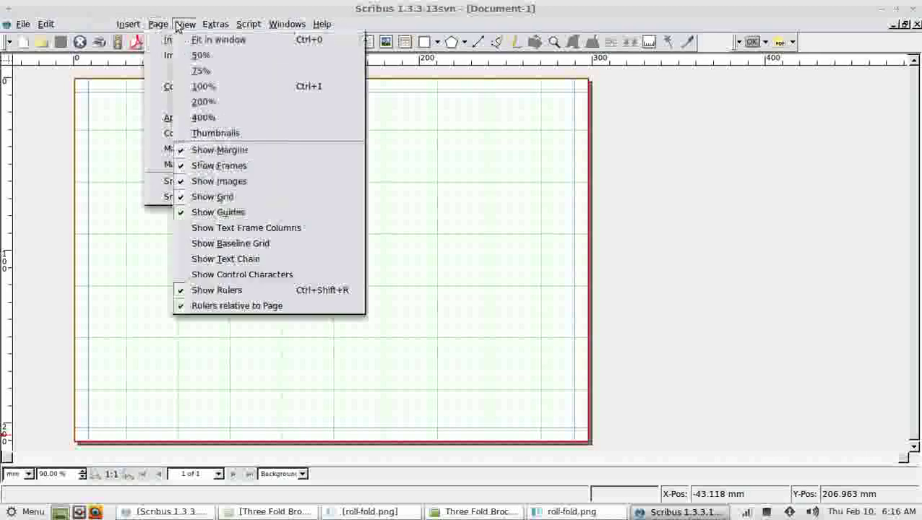
pyautogui.click(228, 200)
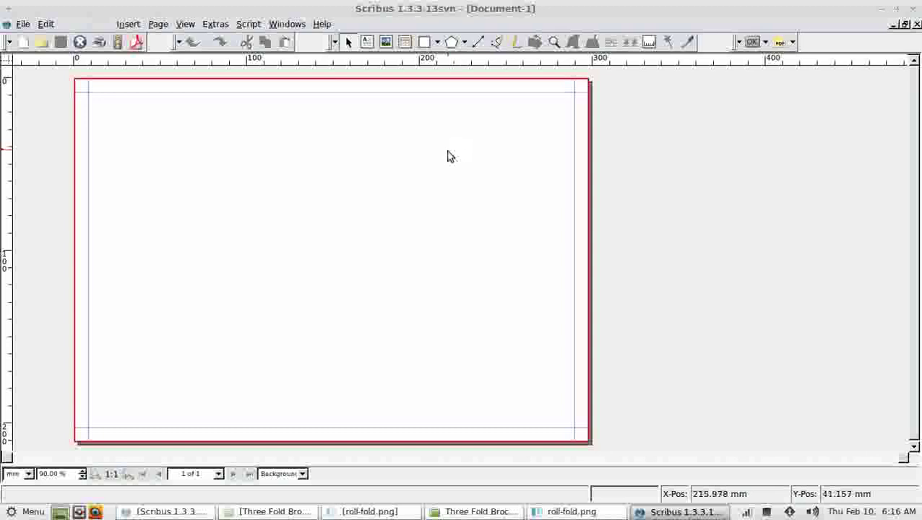
# - Insert one new landscape page at the end of the document
pyautogui.click(156, 25)
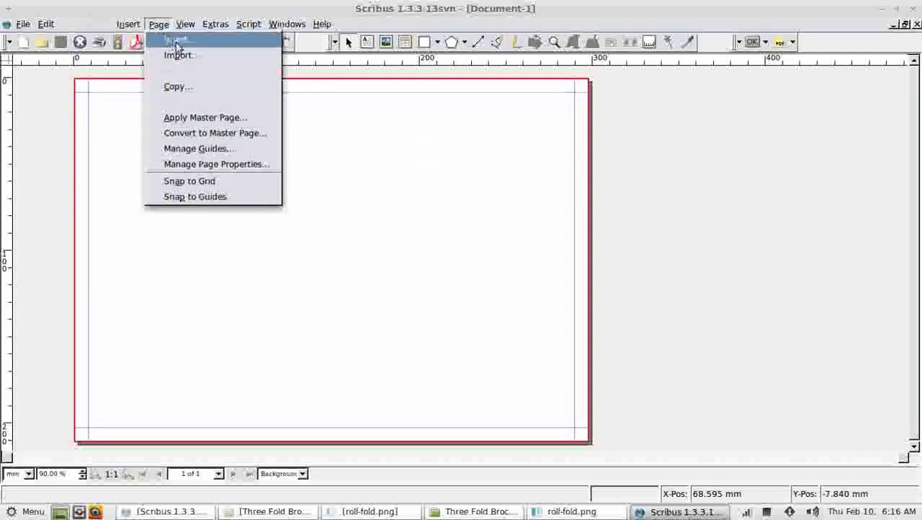
pyautogui.click(170, 40)
pyautogui.click(441, 140)
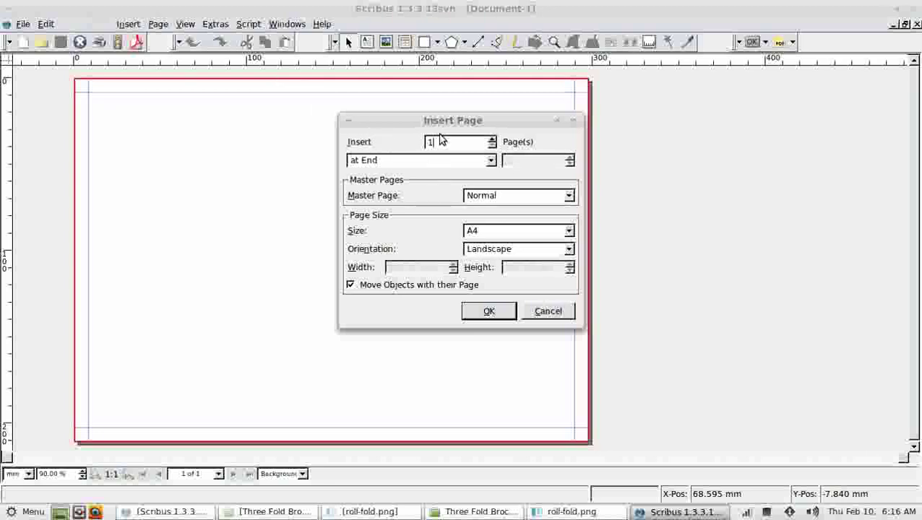
pyautogui.click(489, 312)
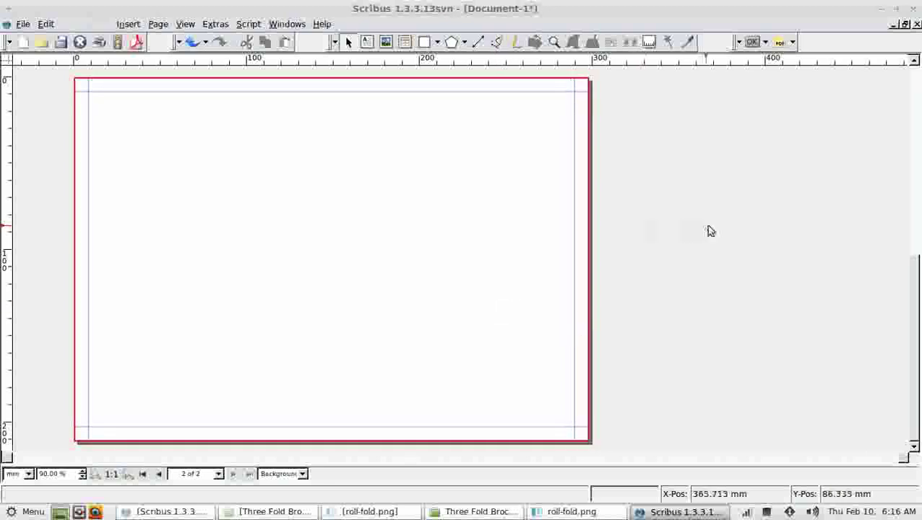
pyautogui.moveTo(914, 281); pyautogui.dragTo(919, 269)
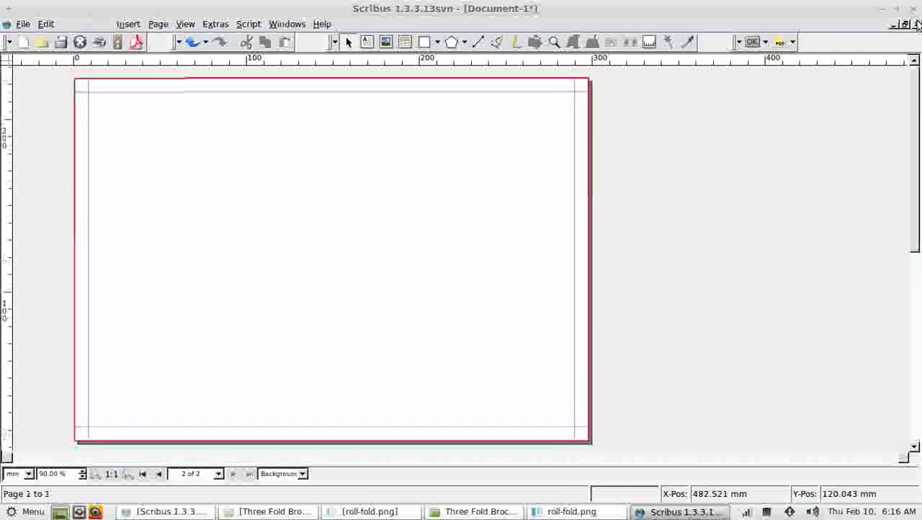
pyautogui.moveTo(919, 269); pyautogui.dragTo(644, 152)
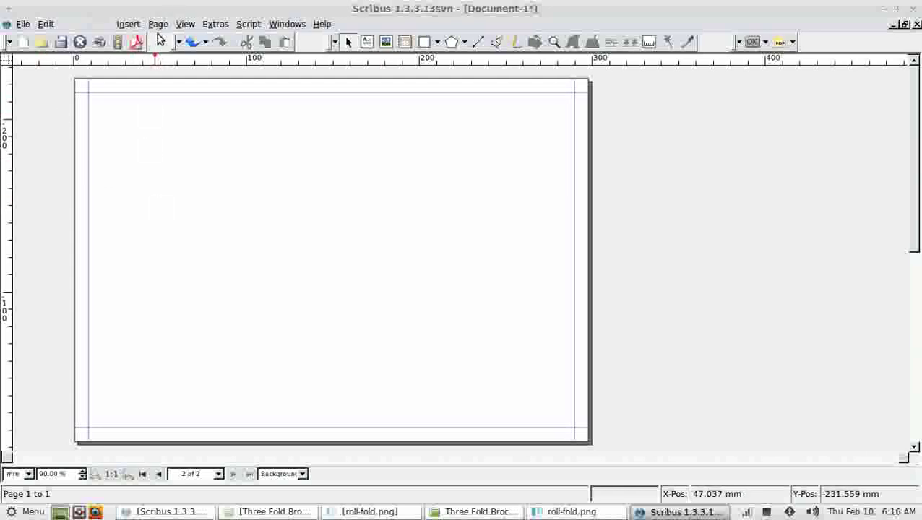
# - Add three margin-based column guides with 16 mm gaps, at 91, 107, 190 and 206 mm
pyautogui.click(158, 25)
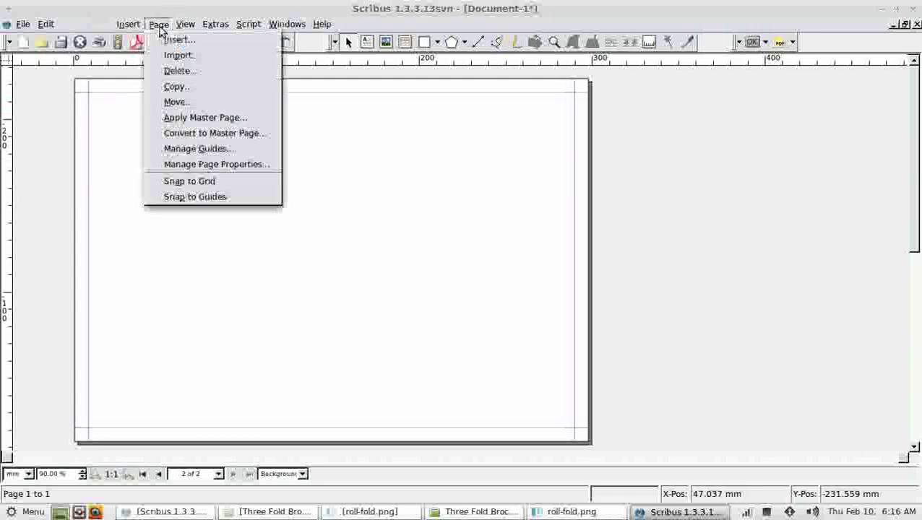
pyautogui.click(195, 154)
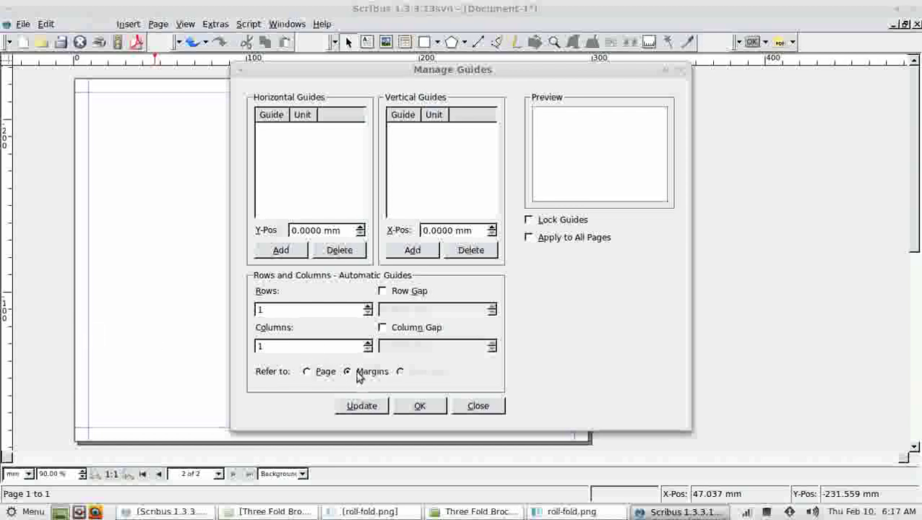
pyautogui.click(368, 345)
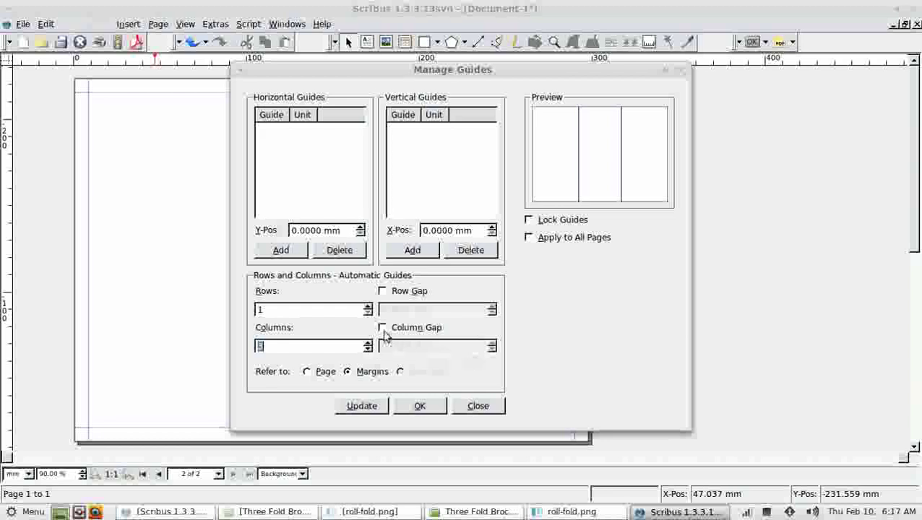
pyautogui.click(383, 328)
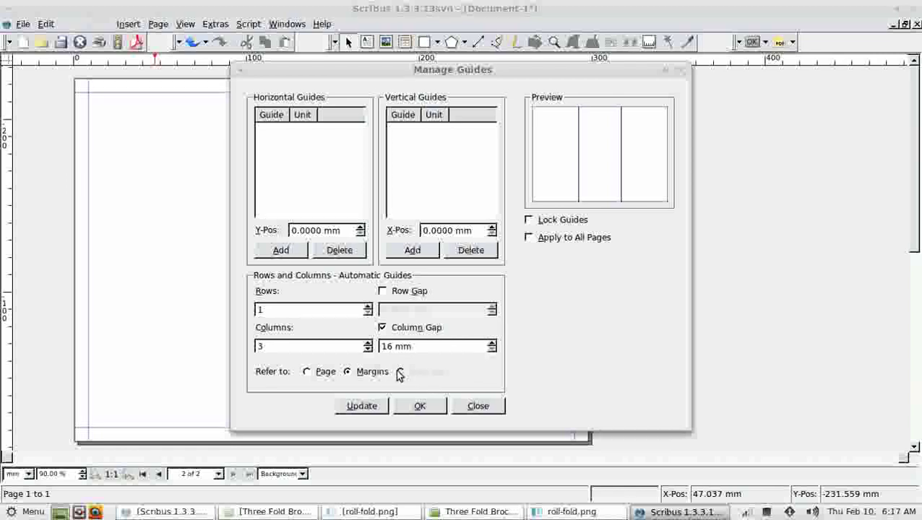
pyautogui.click(361, 406)
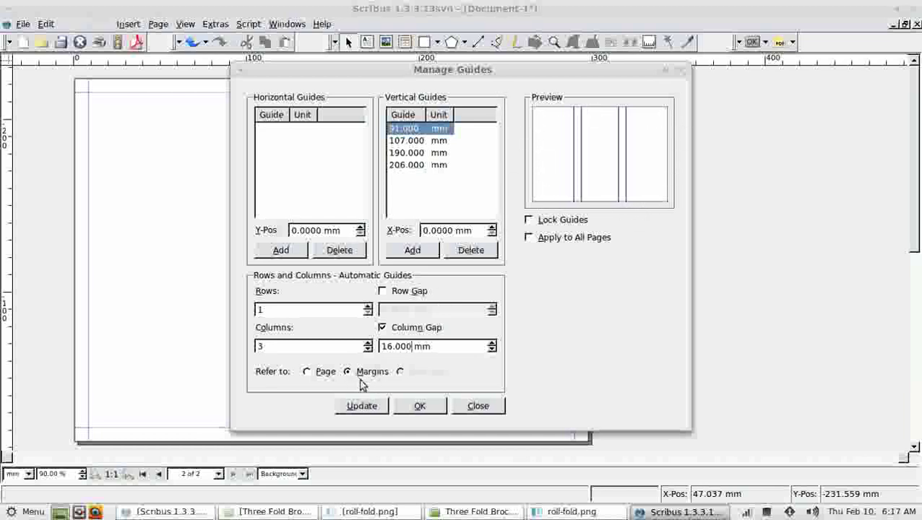
pyautogui.click(421, 407)
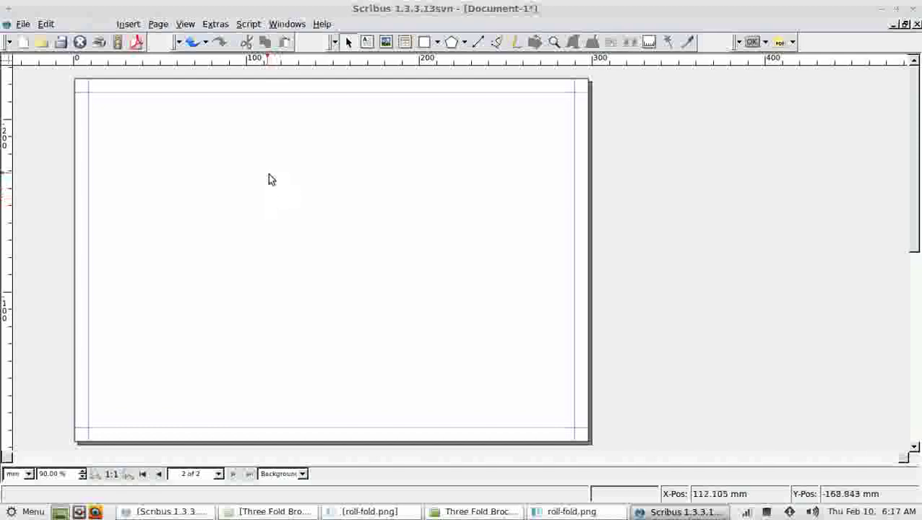
# - From page 1, set locked 3-column margin guides with 16 mm gaps on all pages
pyautogui.moveTo(912, 163)
pyautogui.mouseDown()
pyautogui.moveTo(913, 310)
pyautogui.moveTo(912, 161)
pyautogui.mouseUp()
pyautogui.click(162, 208)
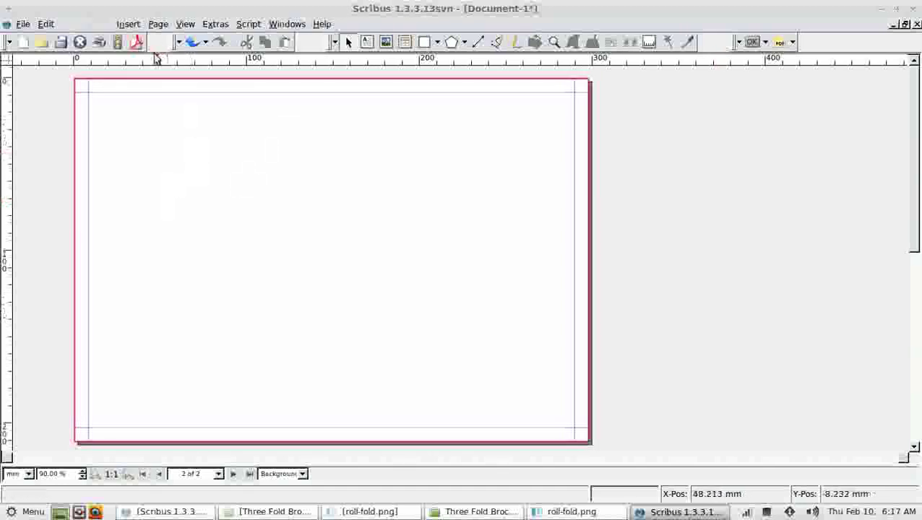
pyautogui.click(158, 24)
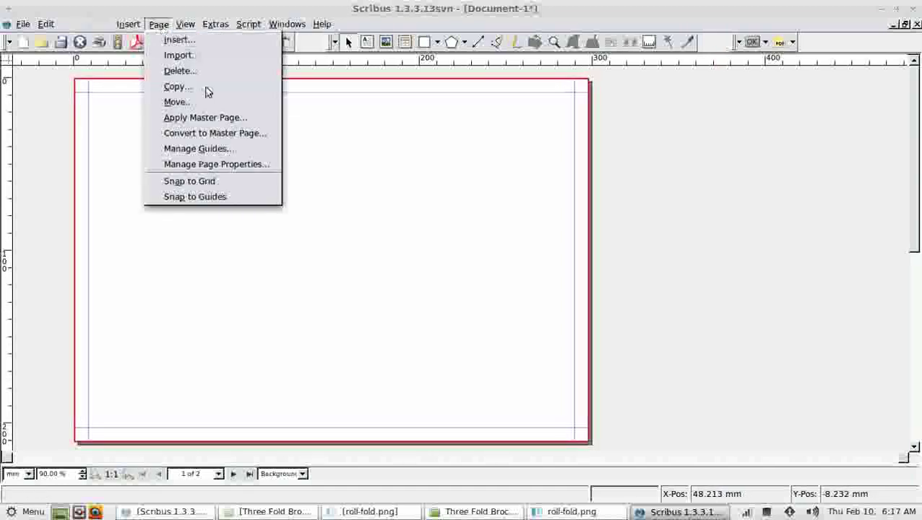
pyautogui.click(211, 148)
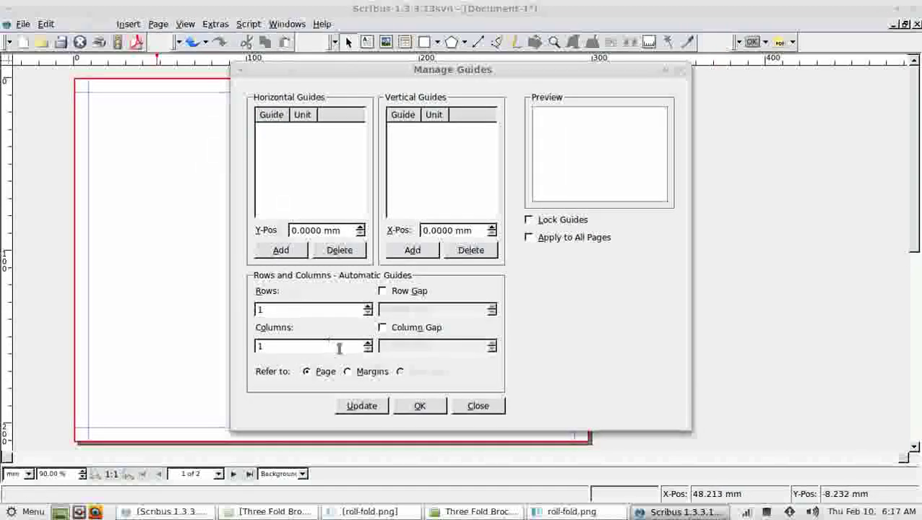
pyautogui.click(368, 343)
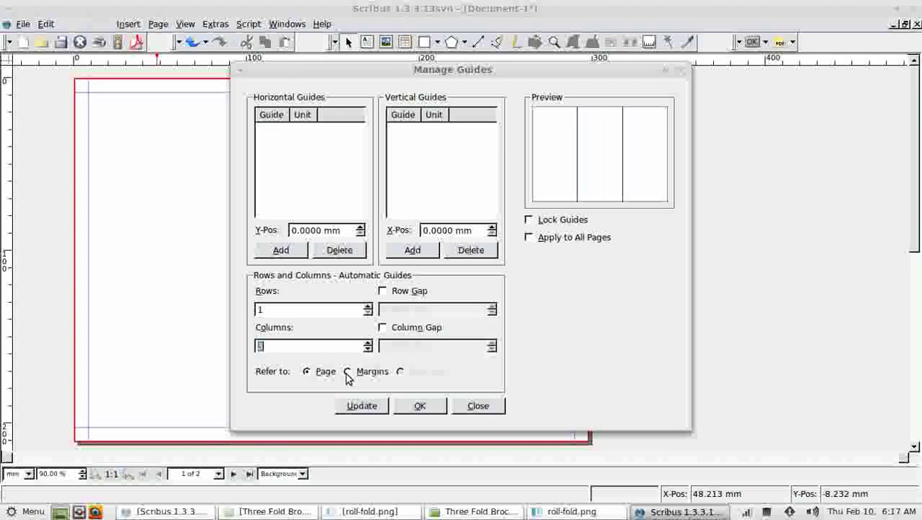
pyautogui.click(347, 372)
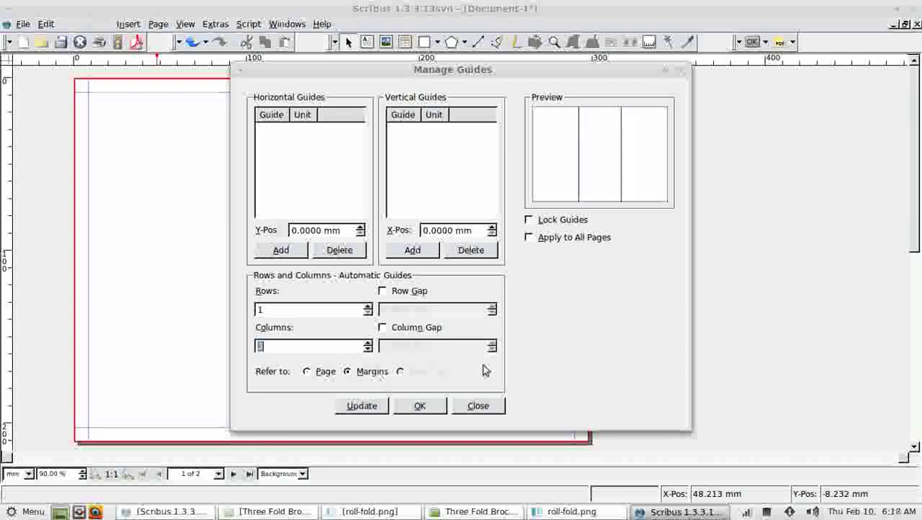
pyautogui.click(382, 328)
pyautogui.moveTo(408, 346); pyautogui.dragTo(362, 347)
pyautogui.write('16')
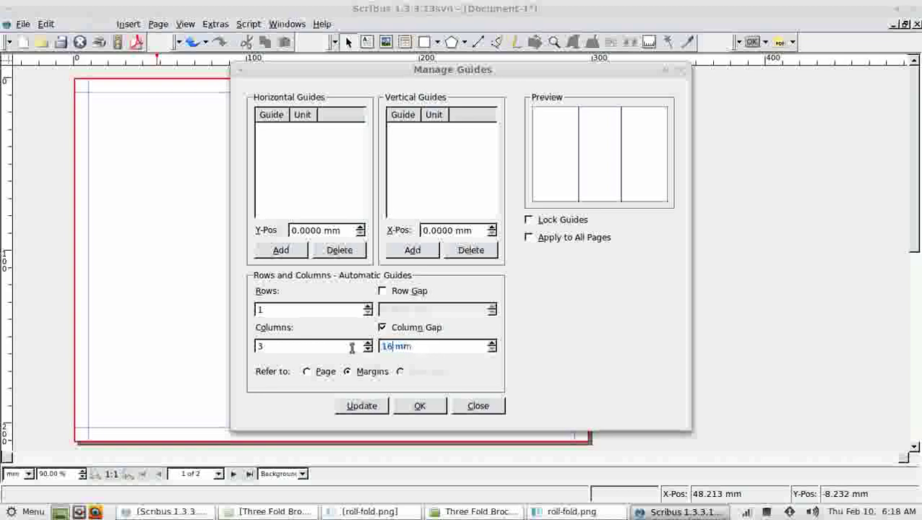
pyautogui.click(530, 221)
pyautogui.click(529, 237)
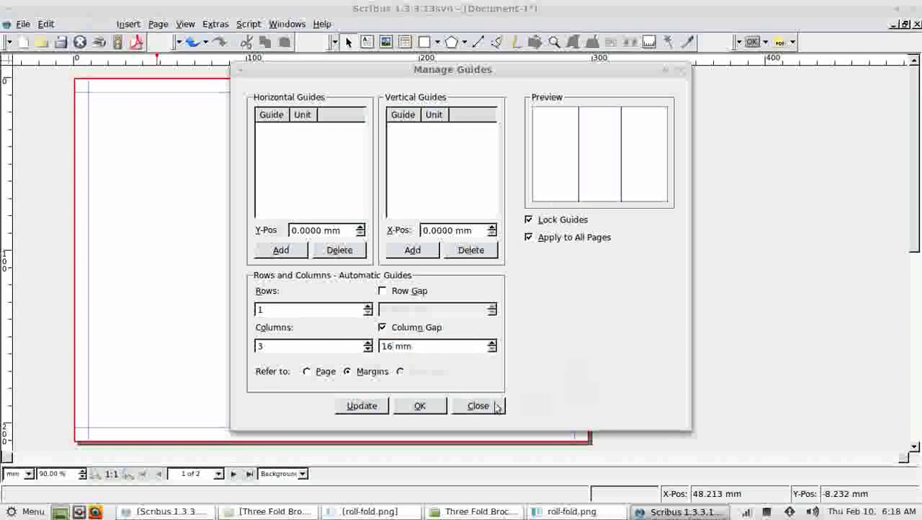
pyautogui.click(361, 406)
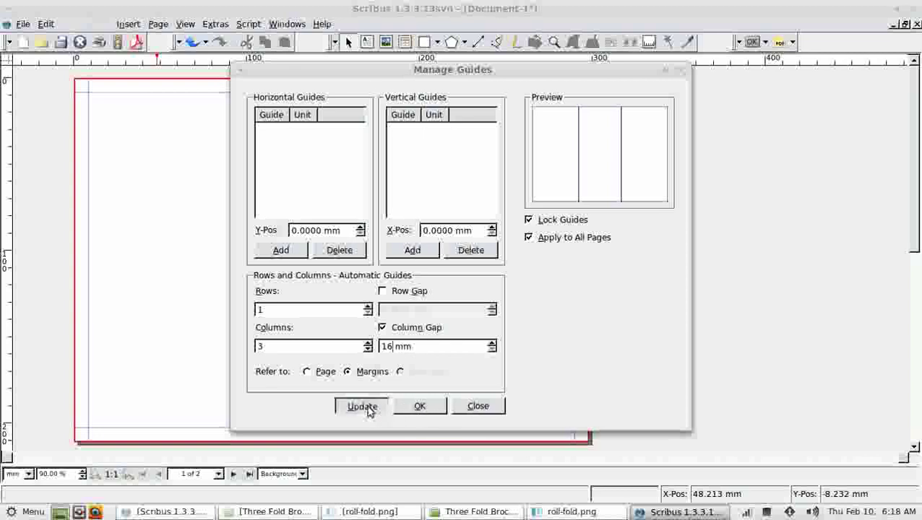
pyautogui.click(418, 406)
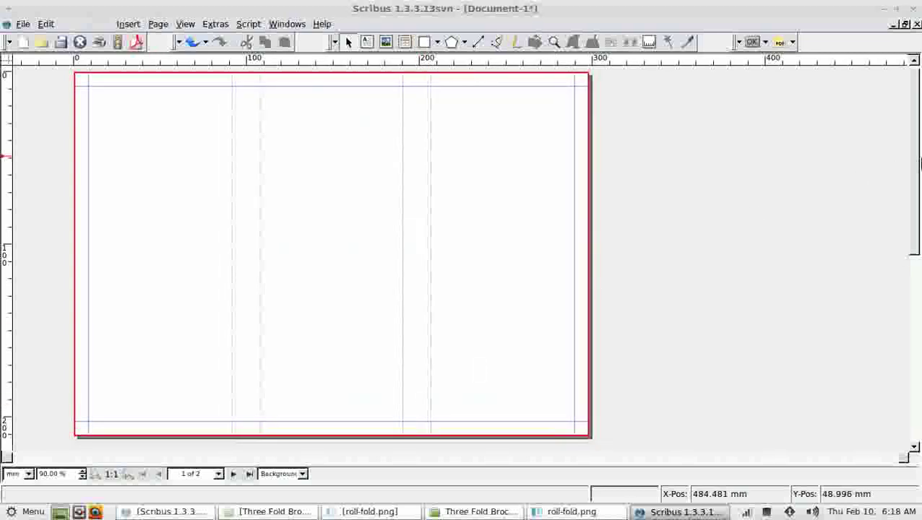
# - Scroll through both pages to check the column guides appear on each
pyautogui.scroll(-1, 914, 170)
pyautogui.moveTo(914, 169); pyautogui.dragTo(881, 383)
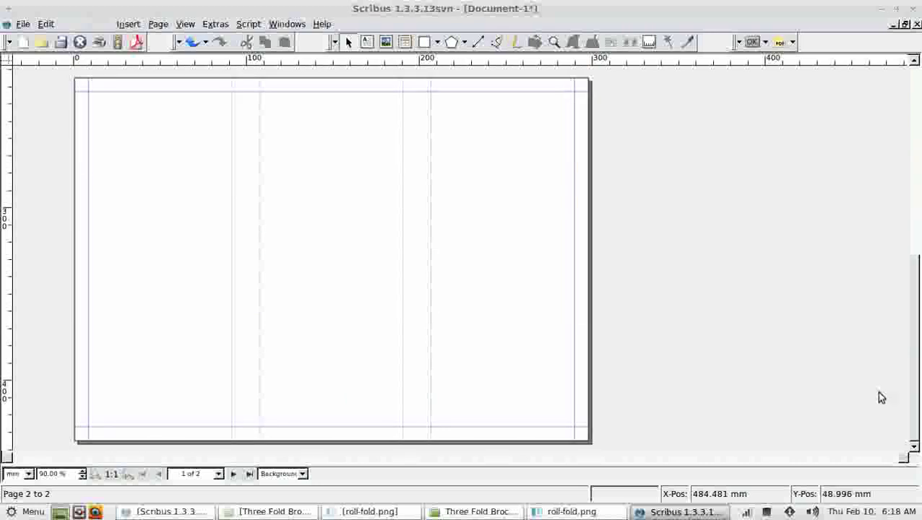
pyautogui.scroll(1, 888, 360)
pyautogui.scroll(1, 895, 338)
pyautogui.scroll(2, 903, 318)
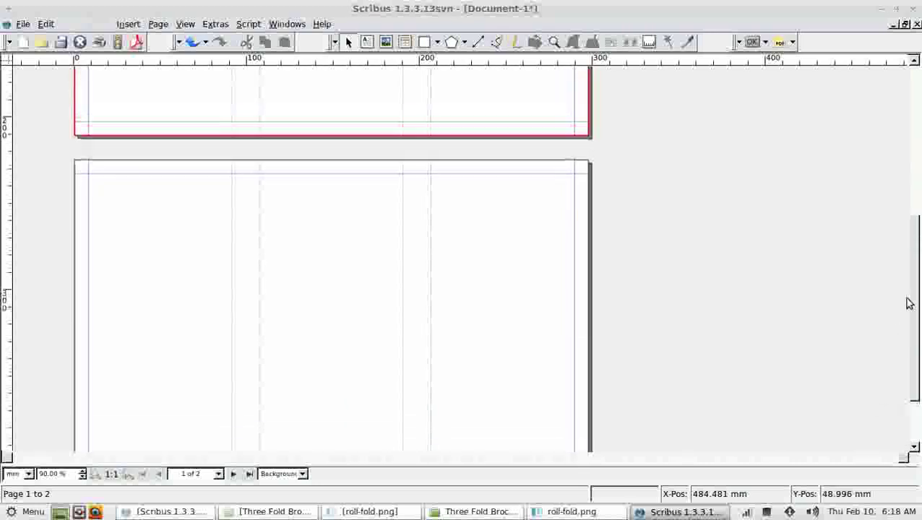
pyautogui.moveTo(909, 303); pyautogui.dragTo(919, 136)
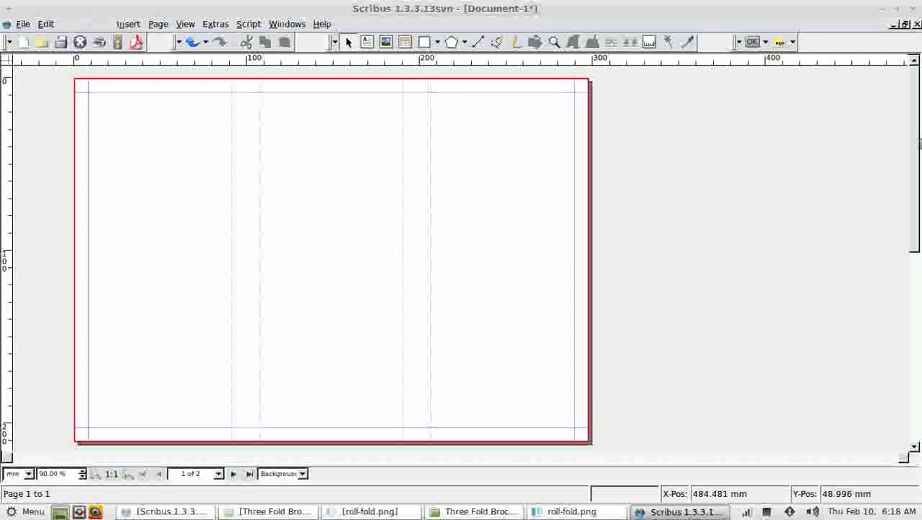
pyautogui.moveTo(919, 144)
pyautogui.mouseDown()
pyautogui.moveTo(919, 330)
pyautogui.moveTo(919, 149)
pyautogui.mouseUp()
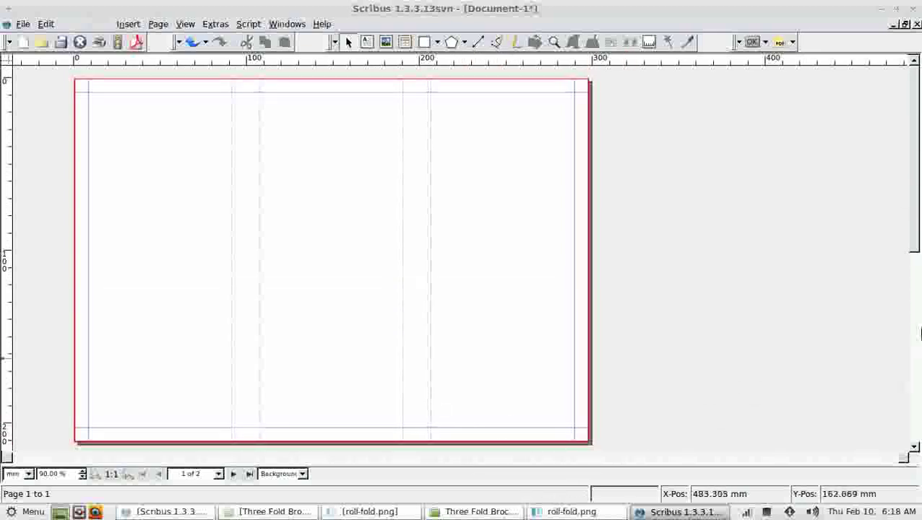
# - Draw a small text frame at the bottom of page 1's right-hand column
pyautogui.scroll(-3, 694, 390)
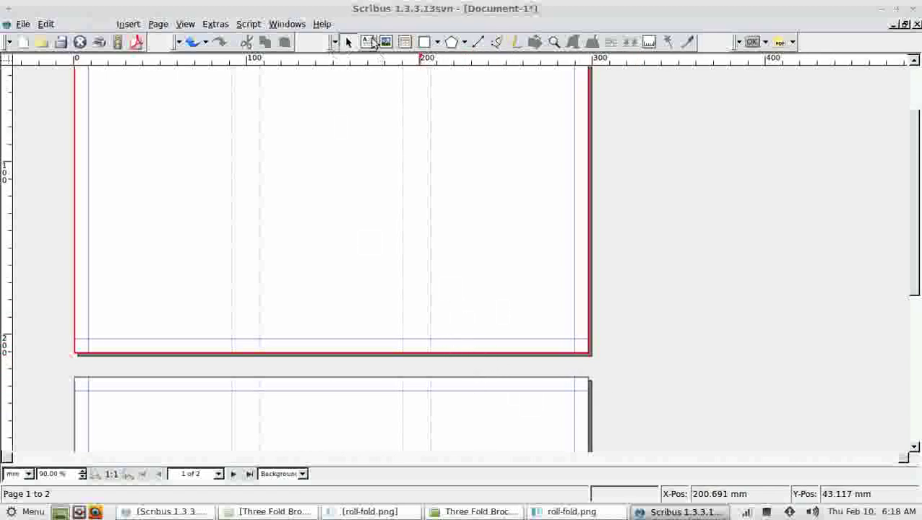
pyautogui.click(368, 42)
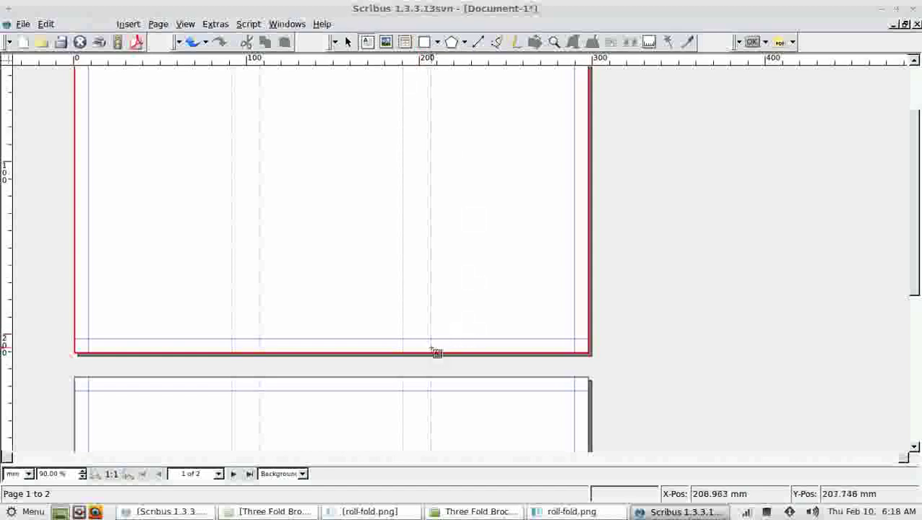
pyautogui.moveTo(402, 120)
pyautogui.mouseDown()
pyautogui.moveTo(432, 339)
pyautogui.moveTo(574, 376)
pyautogui.moveTo(534, 359)
pyautogui.mouseUp()
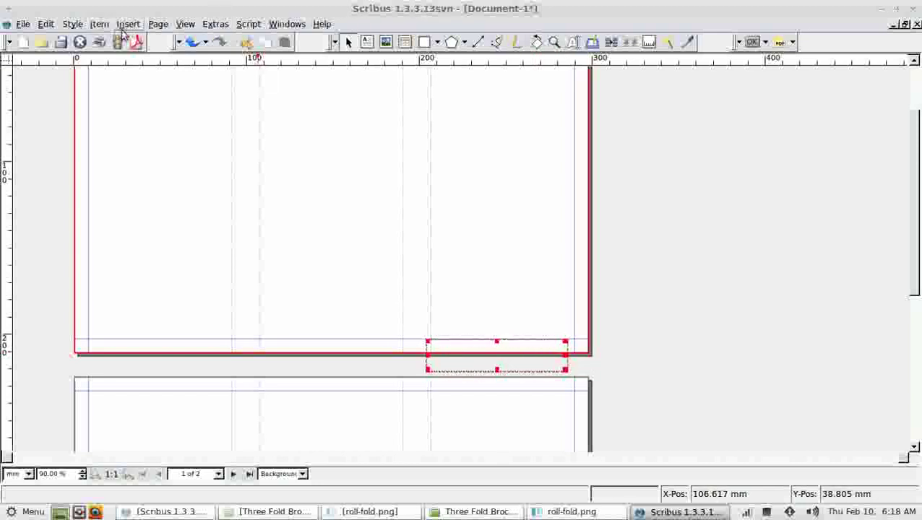
# - Enable Snap to Guides and snap the frame to span the right column
pyautogui.click(159, 24)
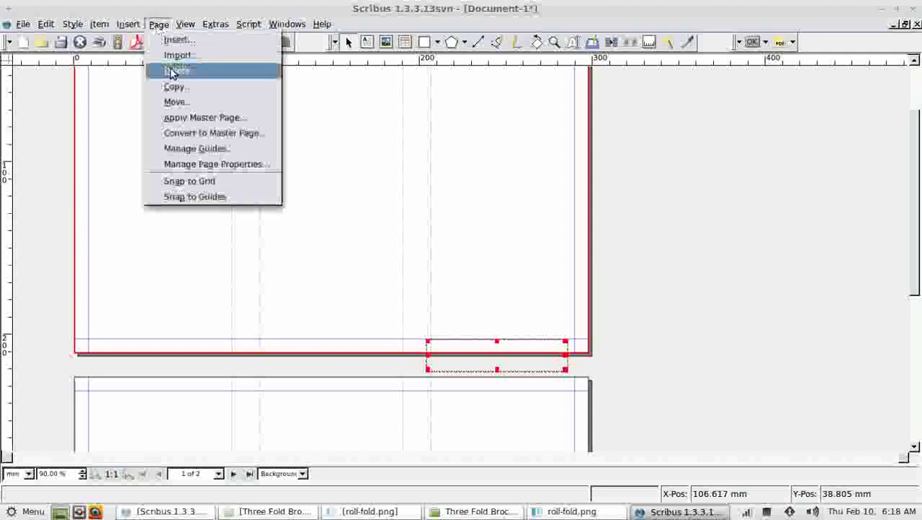
pyautogui.click(200, 197)
pyautogui.moveTo(508, 370); pyautogui.dragTo(575, 354)
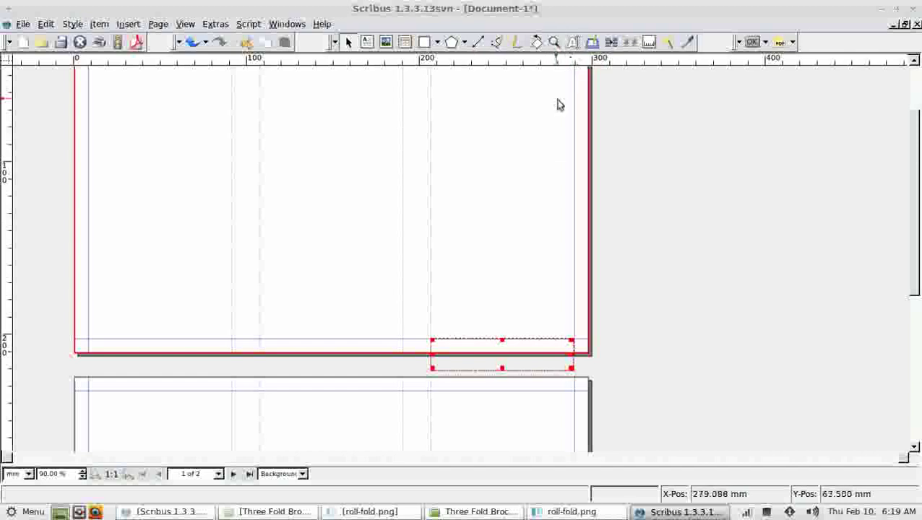
# - Type 'cover' into the text frame and select it
pyautogui.doubleClick(466, 357)
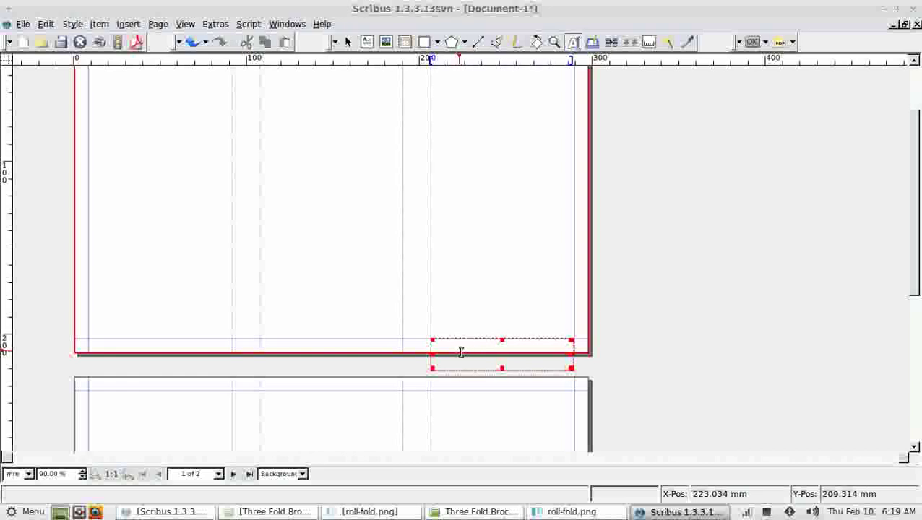
pyautogui.write('cov')
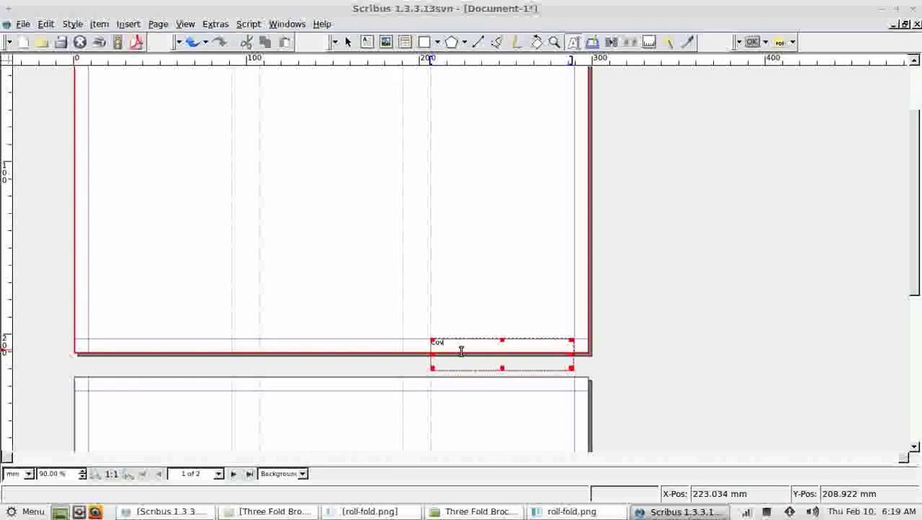
pyautogui.write('er')
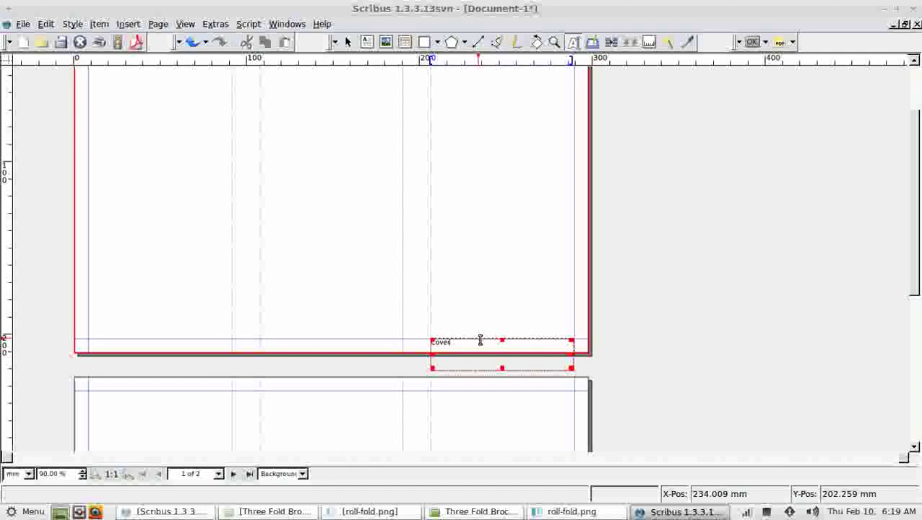
pyautogui.moveTo(476, 342); pyautogui.dragTo(431, 342)
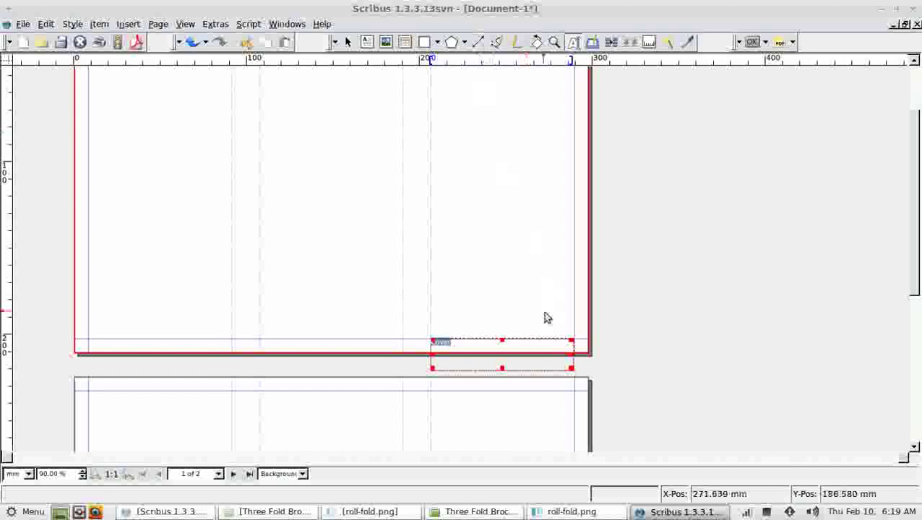
# - Centre the Cover text and raise its font size four steps in the Properties panel
pyautogui.click(288, 24)
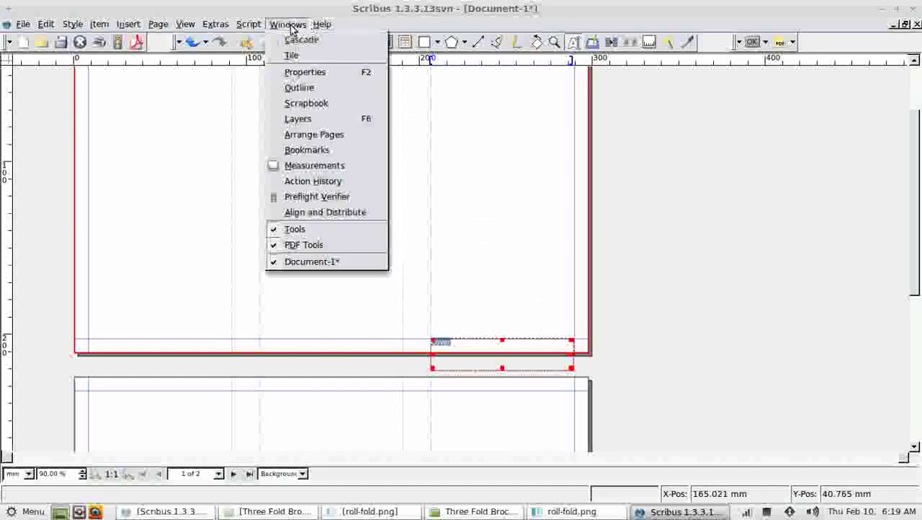
pyautogui.click(304, 73)
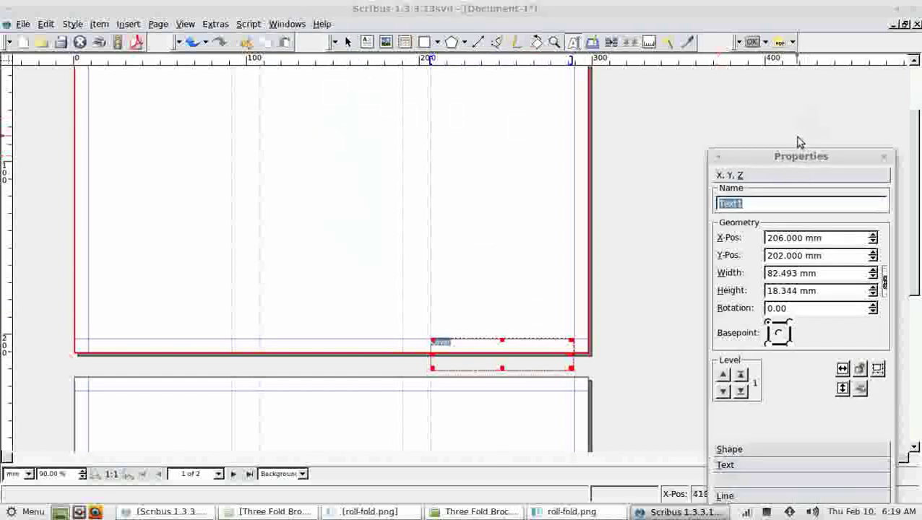
pyautogui.moveTo(782, 161); pyautogui.dragTo(771, 96)
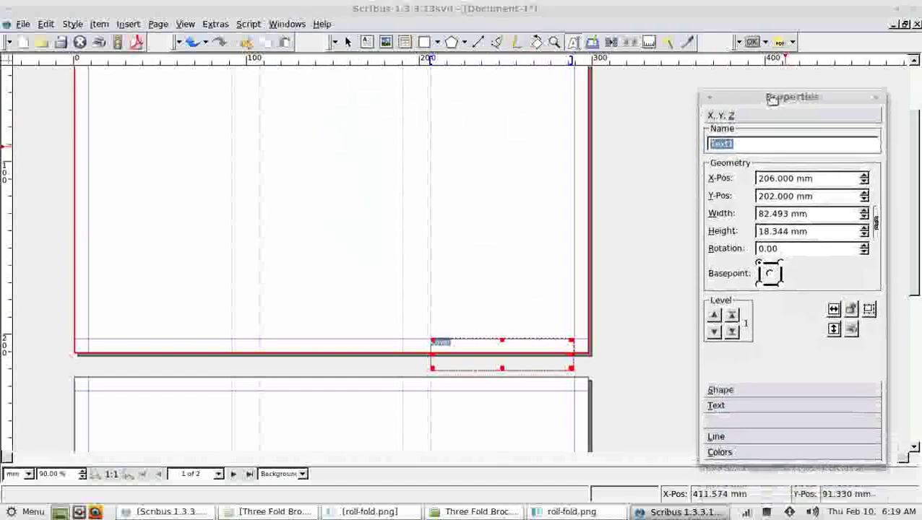
pyautogui.click(742, 409)
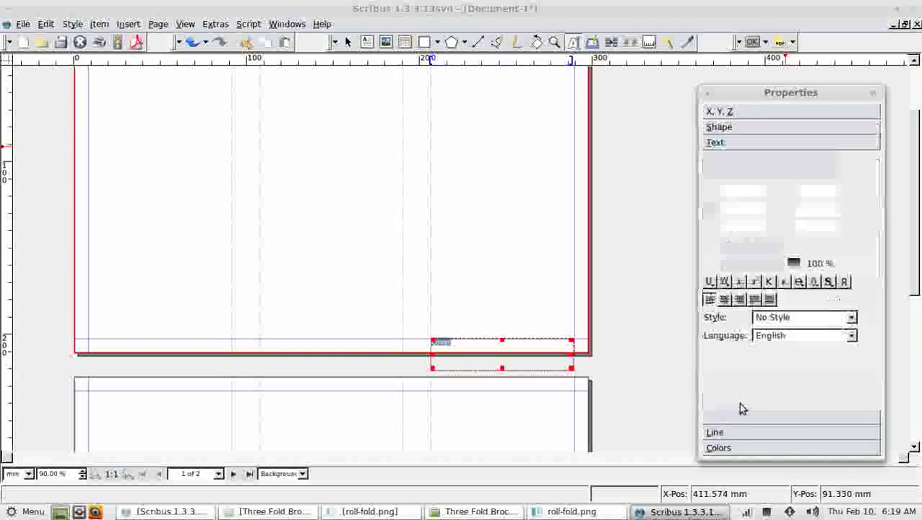
pyautogui.click(725, 300)
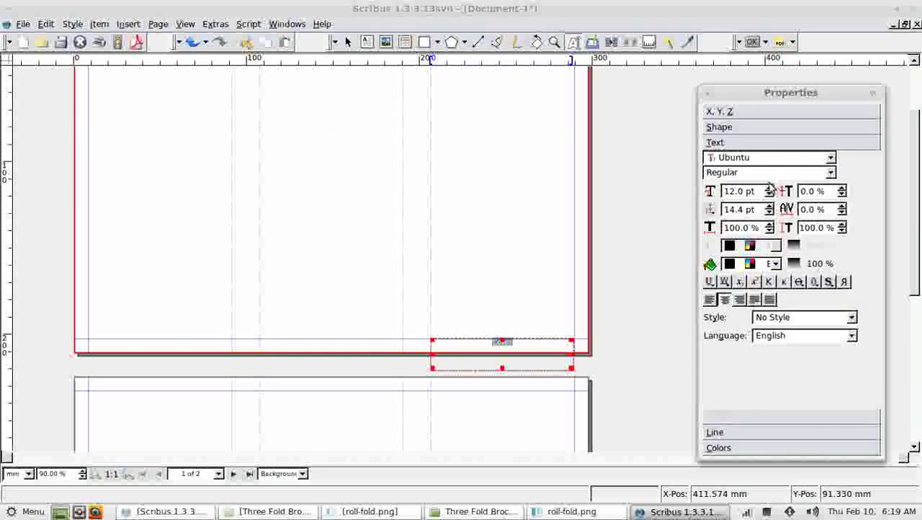
pyautogui.click(769, 188)
pyautogui.click(769, 188)
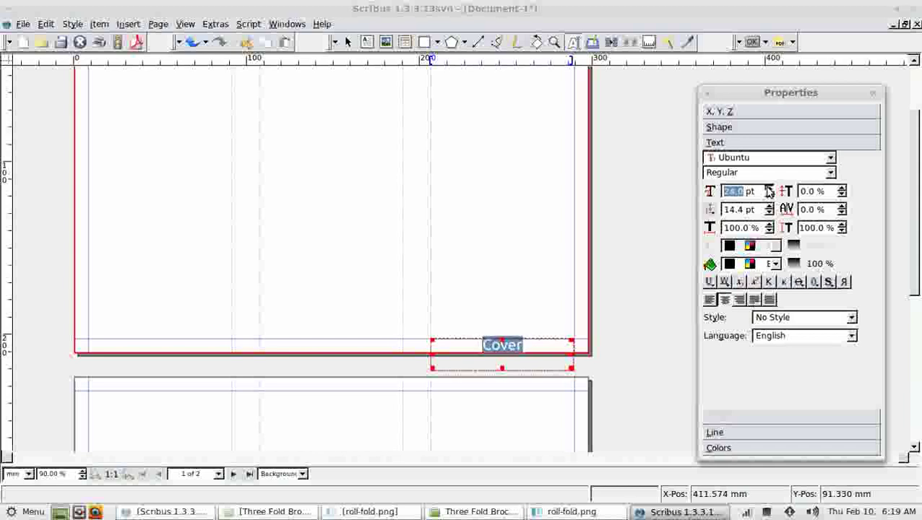
pyautogui.click(769, 188)
pyautogui.click(770, 188)
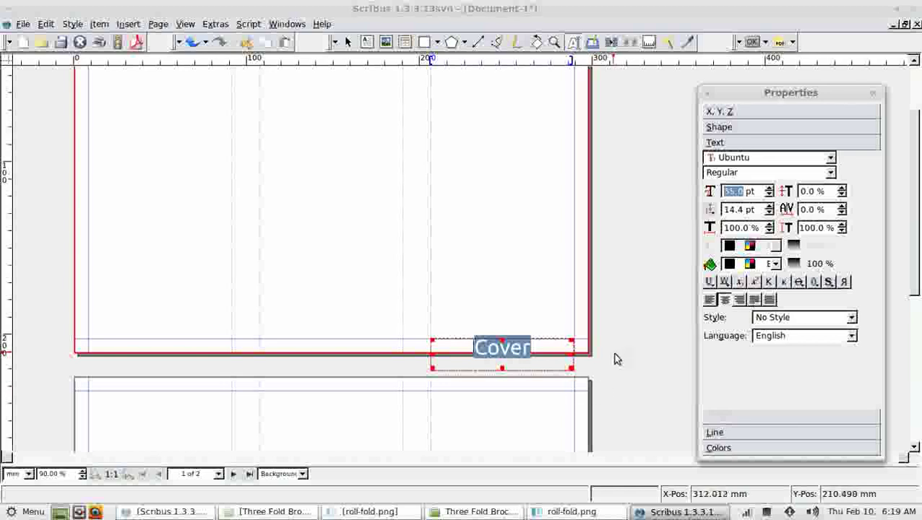
pyautogui.press('Escape')
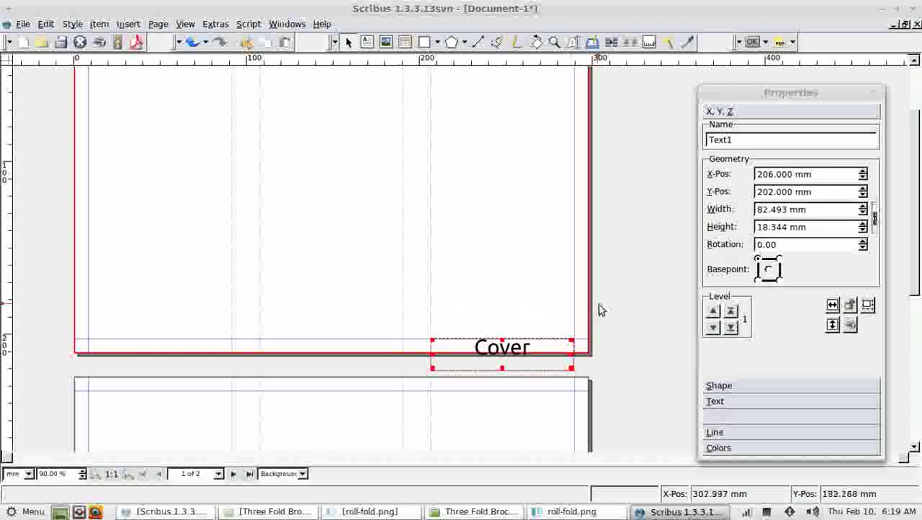
# - Place copies of the Cover label in page 1's middle and left panels
pyautogui.click(378, 279)
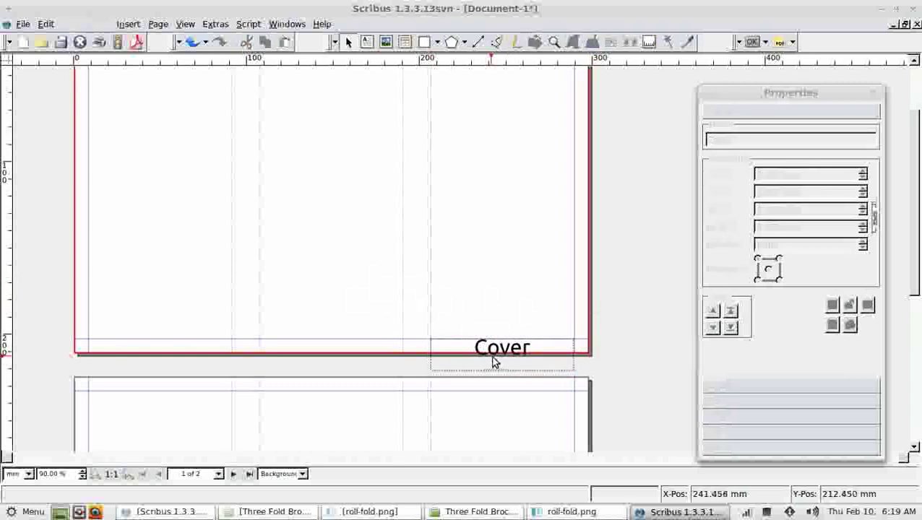
pyautogui.moveTo(494, 361); pyautogui.dragTo(305, 358)
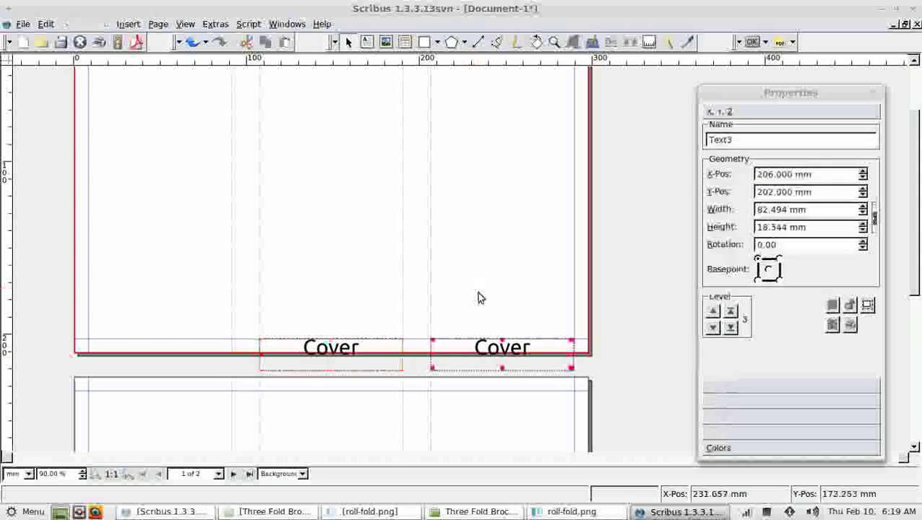
pyautogui.moveTo(506, 365); pyautogui.dragTo(177, 366)
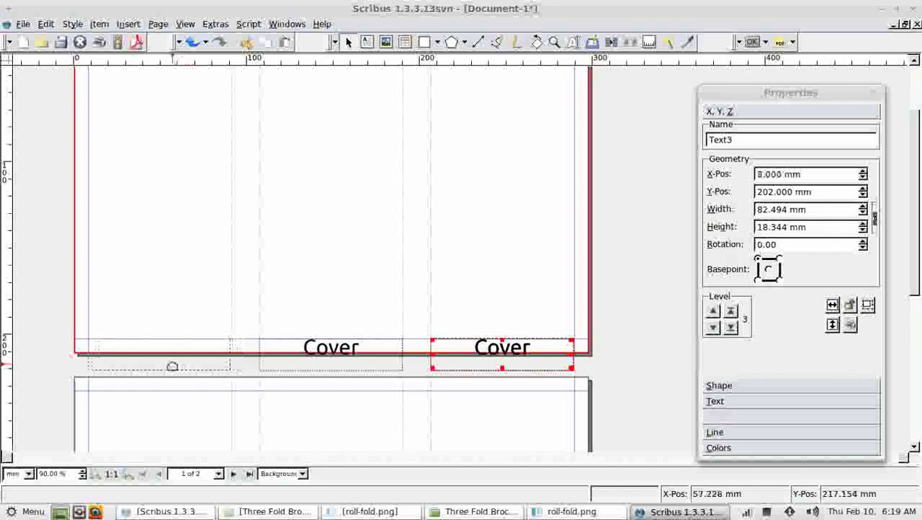
# - Relabel the middle panel's copy 'Back'
pyautogui.click(350, 357)
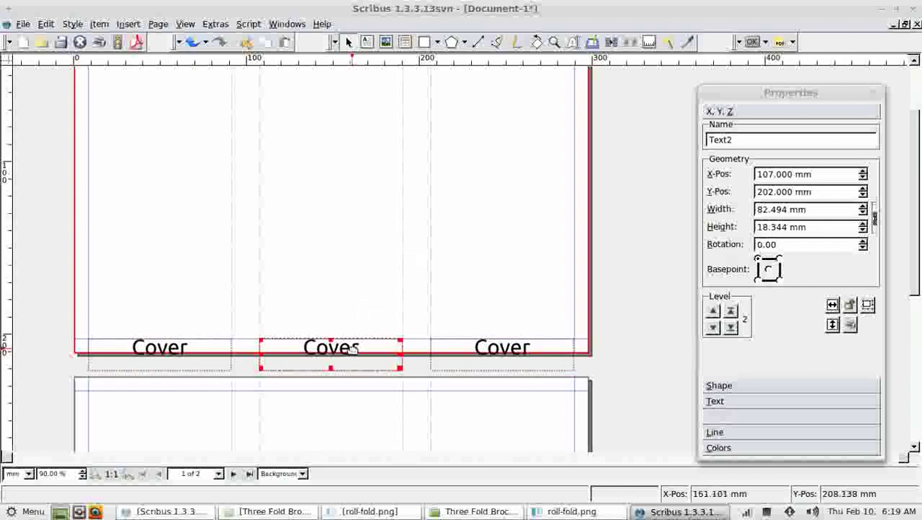
pyautogui.doubleClick(360, 352)
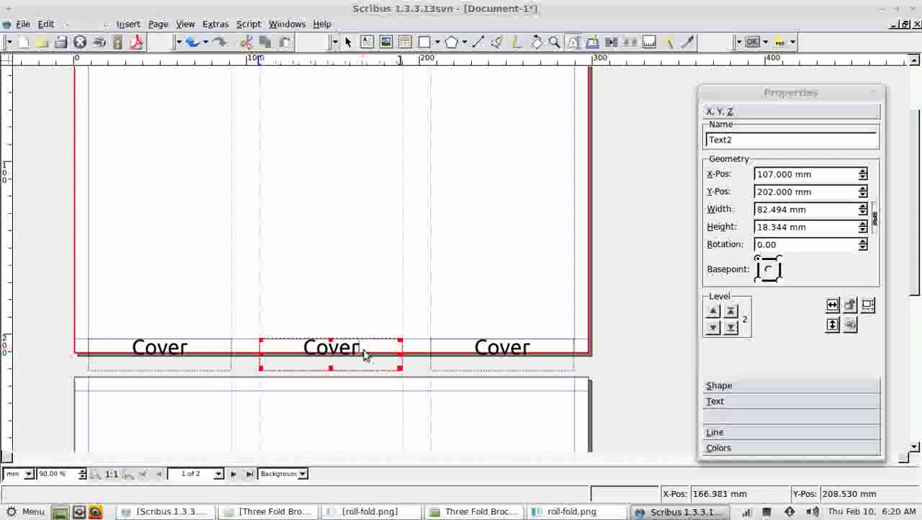
pyautogui.moveTo(369, 351); pyautogui.dragTo(298, 347)
pyautogui.write('B')
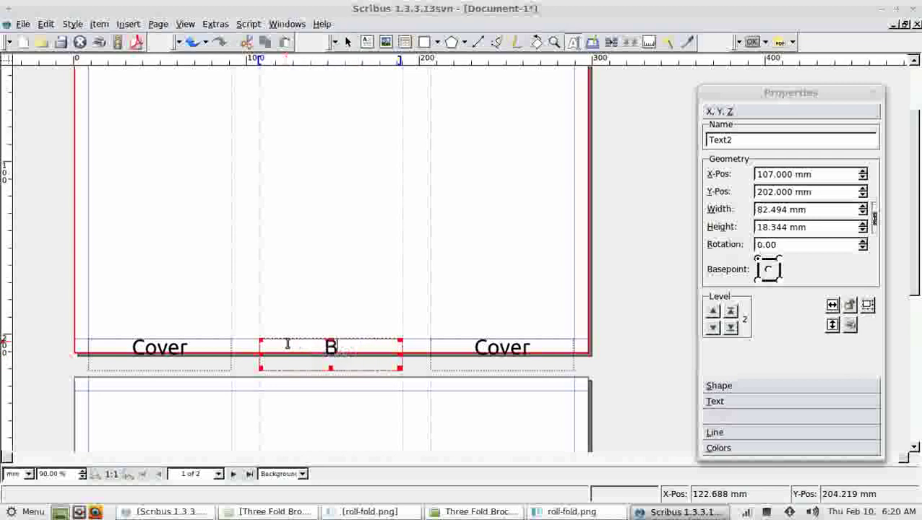
pyautogui.write('ack')
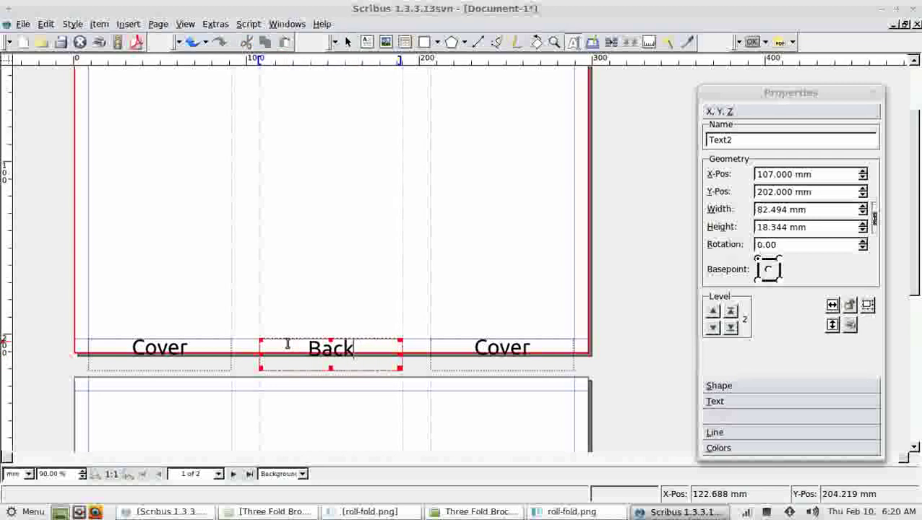
pyautogui.press('Escape')
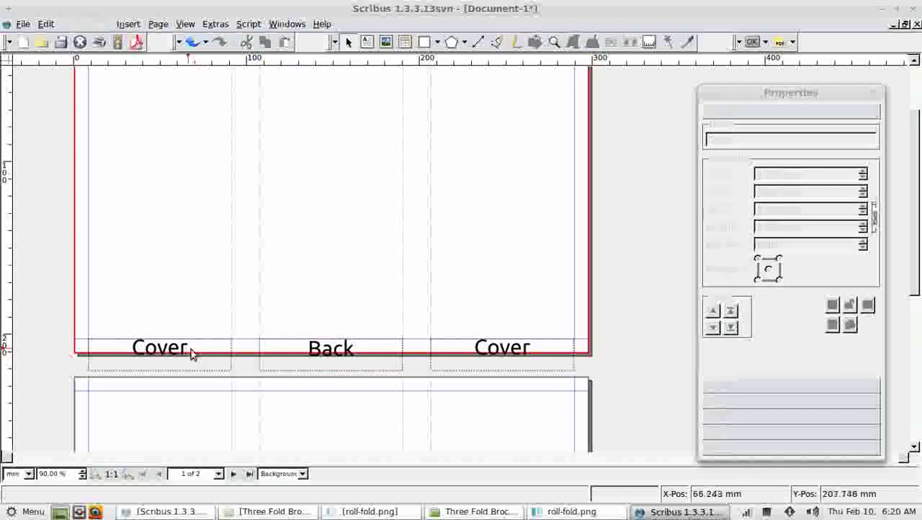
# - Relabel the left panel's copy 'Extra 1'
pyautogui.click(191, 354)
pyautogui.moveTo(192, 349); pyautogui.dragTo(119, 341)
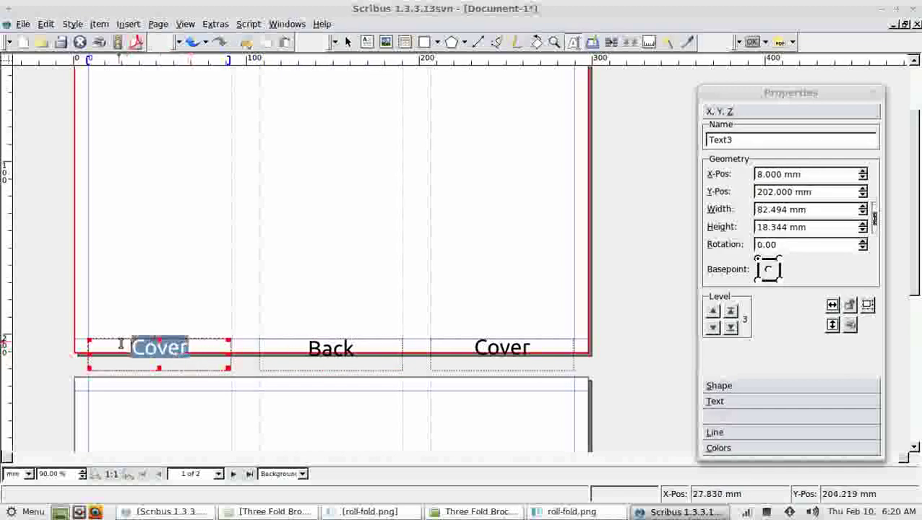
pyautogui.write('Ex')
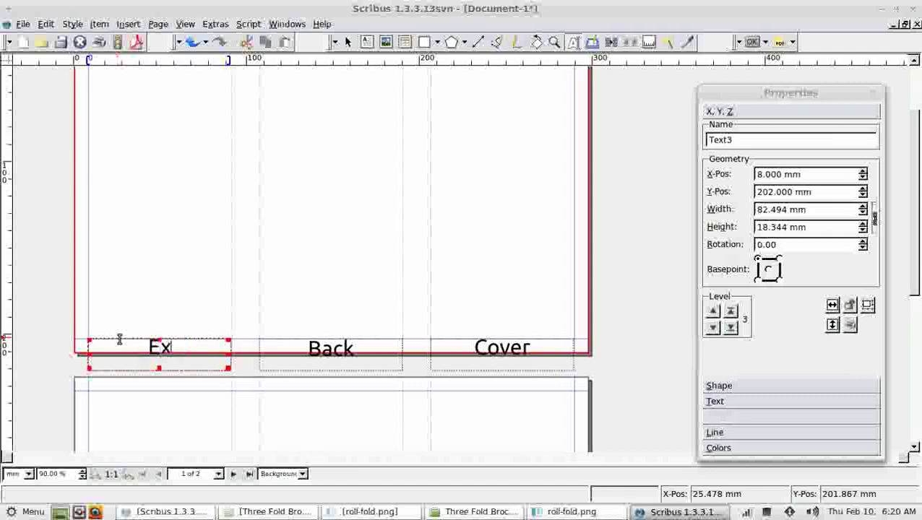
pyautogui.write('tra')
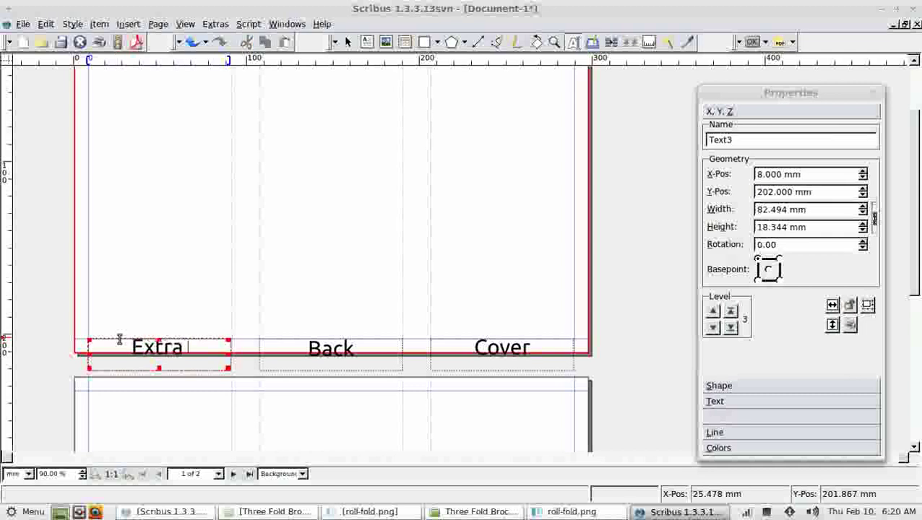
pyautogui.write(' 1')
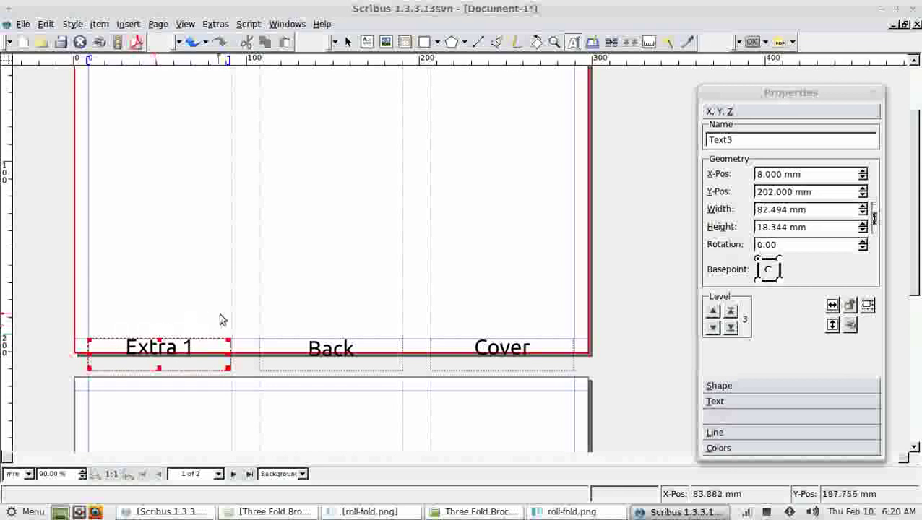
pyautogui.click(202, 295)
pyautogui.scroll(-3, 437, 250)
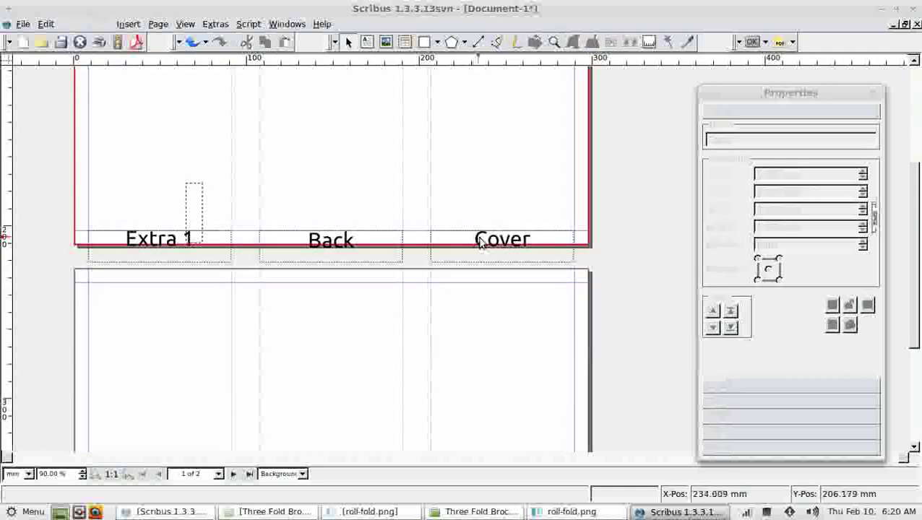
# - Paste the Cover label onto page 2 and change its text to 'Main 3'
pyautogui.scroll(-3, 492, 243)
pyautogui.scroll(-1, 500, 253)
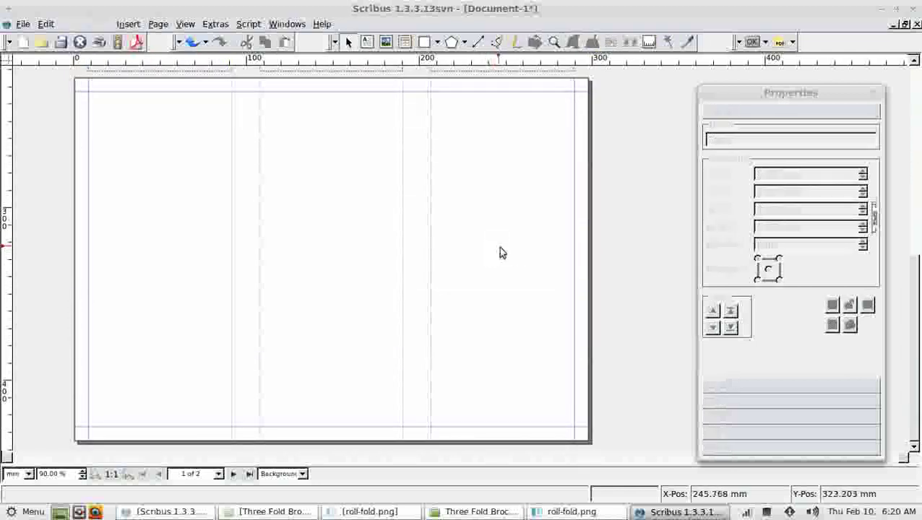
pyautogui.click(480, 443)
pyautogui.hotkey('ctrl', 'v')
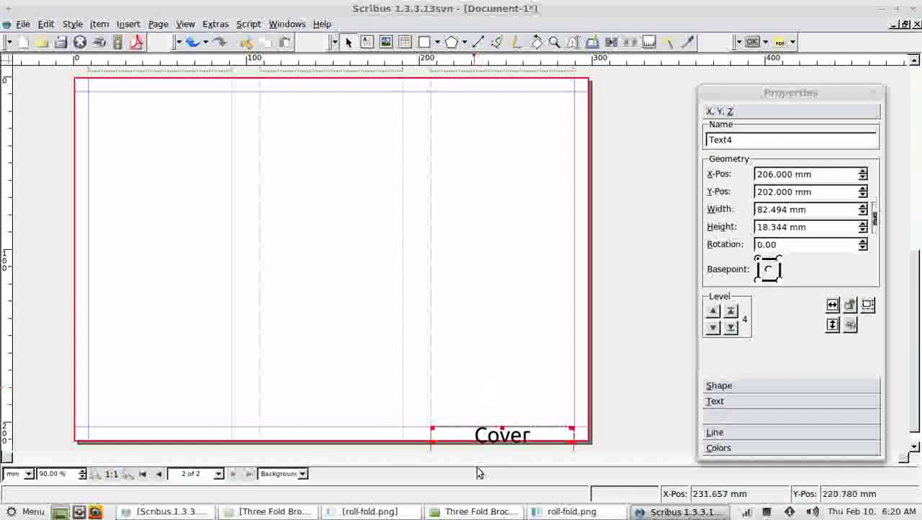
pyautogui.doubleClick(517, 438)
pyautogui.moveTo(534, 439); pyautogui.dragTo(441, 427)
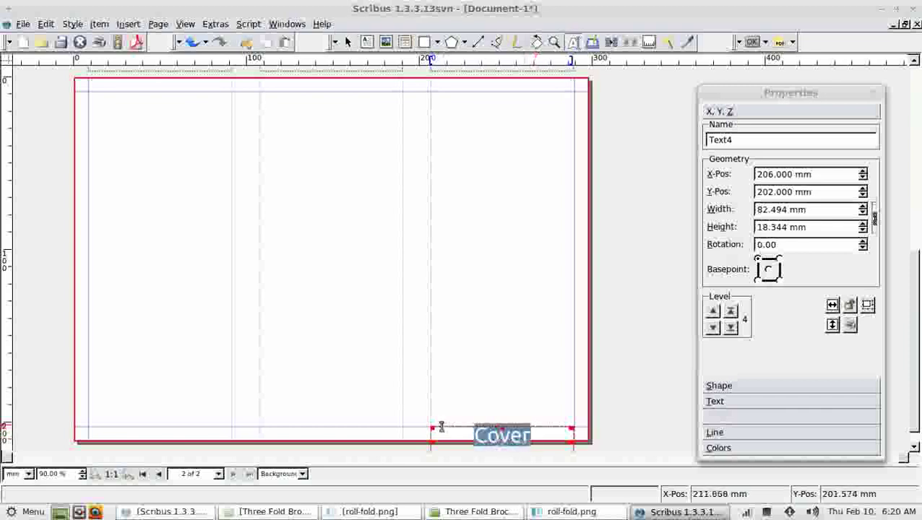
pyautogui.write('Ma')
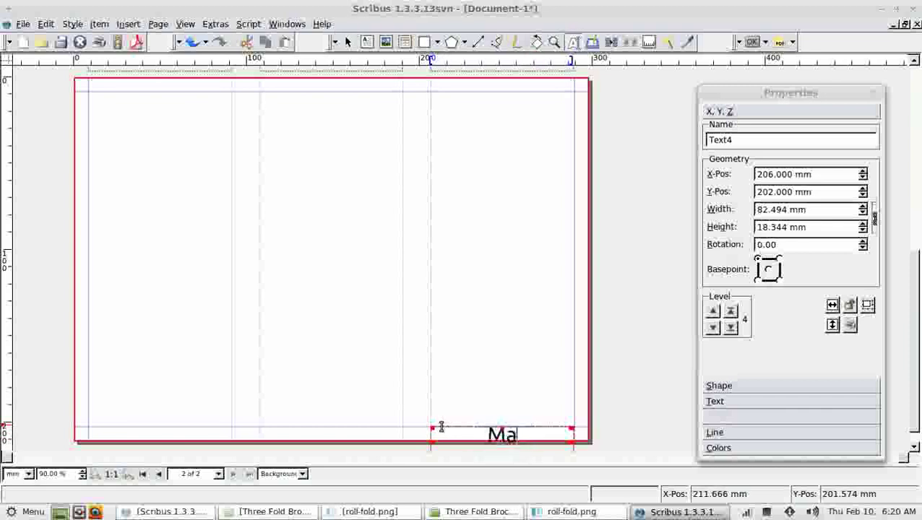
pyautogui.write('in 3')
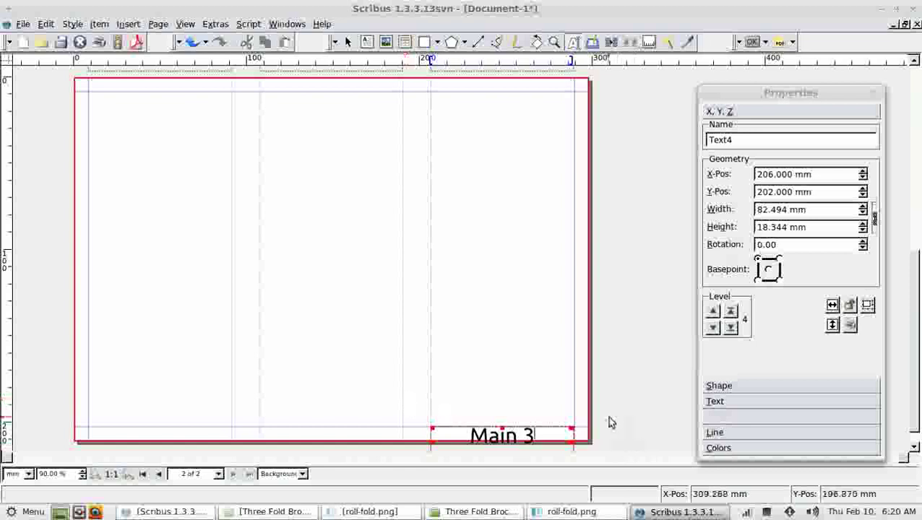
pyautogui.click(609, 423)
# - Paste two more copies of the Main 3 label into the middle and left panels
pyautogui.moveTo(534, 373); pyautogui.dragTo(512, 427)
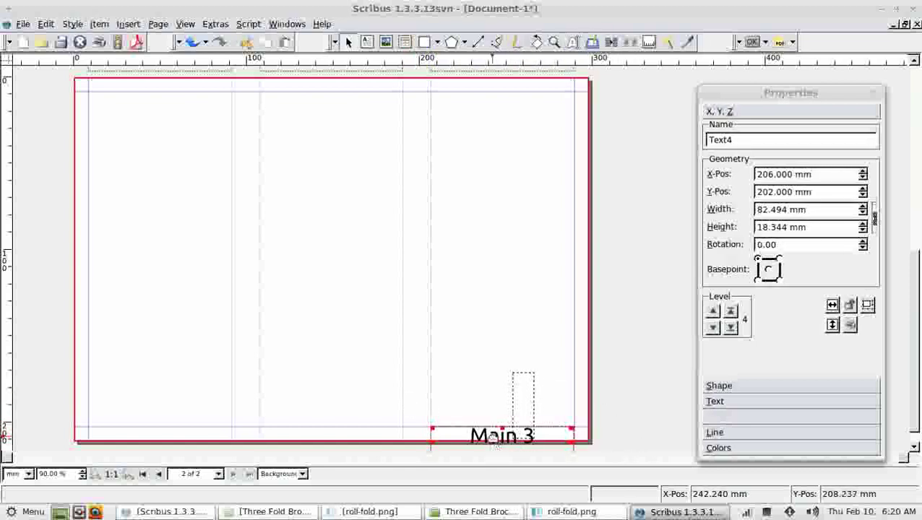
pyautogui.hotkey('ctrl', 'v')
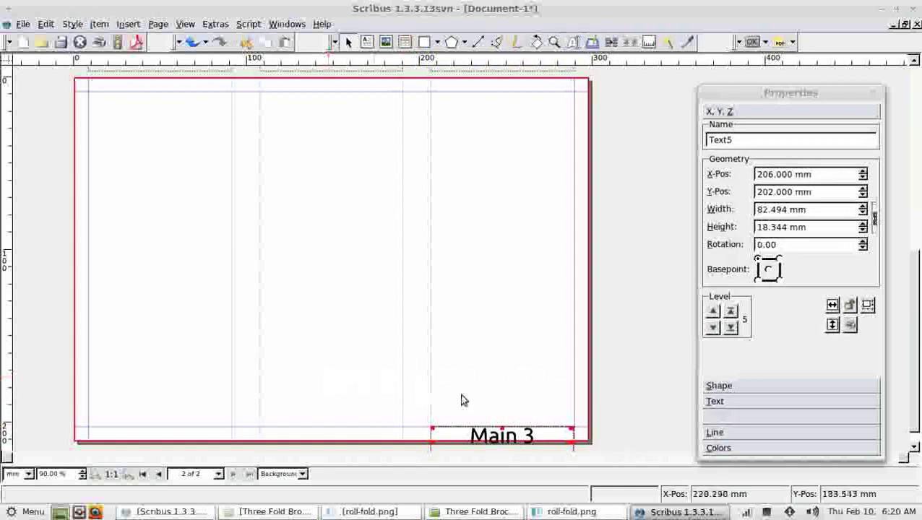
pyautogui.moveTo(473, 434); pyautogui.dragTo(298, 437)
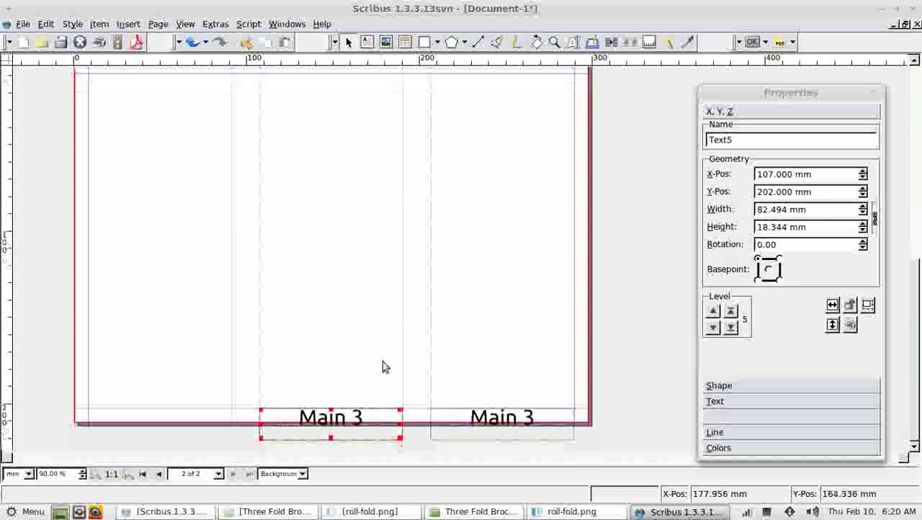
pyautogui.click(289, 356)
pyautogui.hotkey('ctrl', 'v')
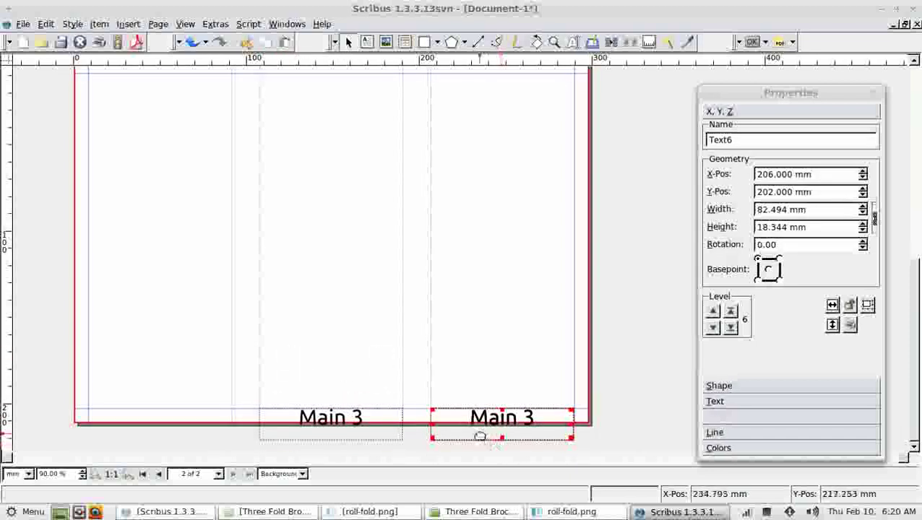
pyautogui.moveTo(479, 437)
pyautogui.mouseDown()
pyautogui.moveTo(163, 409)
pyautogui.moveTo(133, 436)
pyautogui.mouseUp()
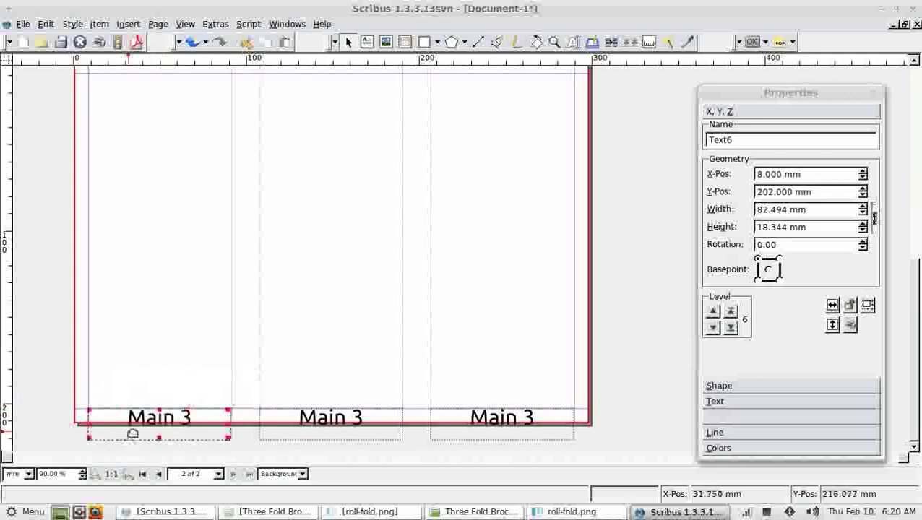
# - Change the middle label to 'Main 2' and the left label to 'Main 1'
pyautogui.click(372, 438)
pyautogui.doubleClick(375, 429)
pyautogui.press('BackSpace')
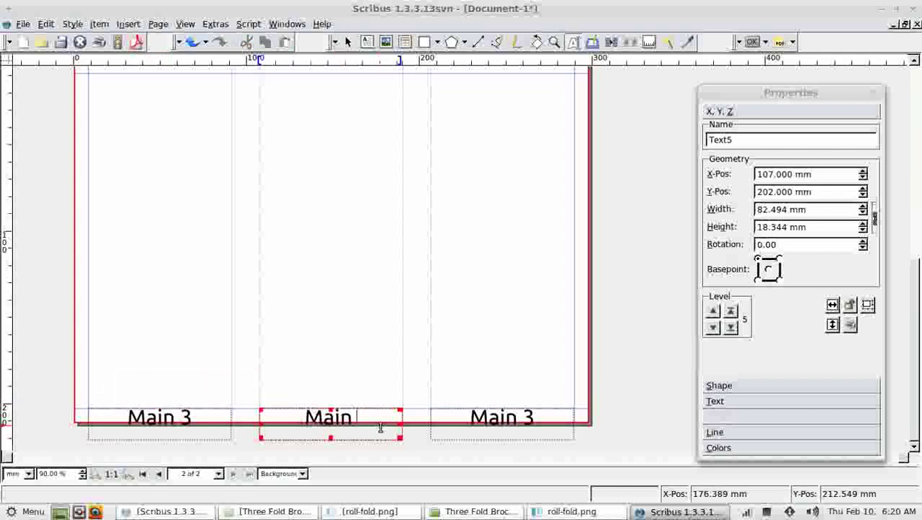
pyautogui.write('2')
pyautogui.click(192, 428)
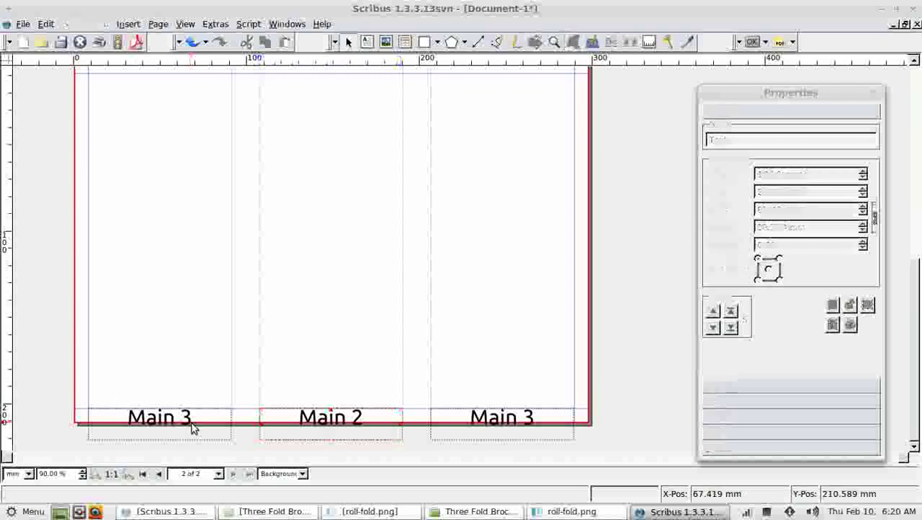
pyautogui.click(191, 428)
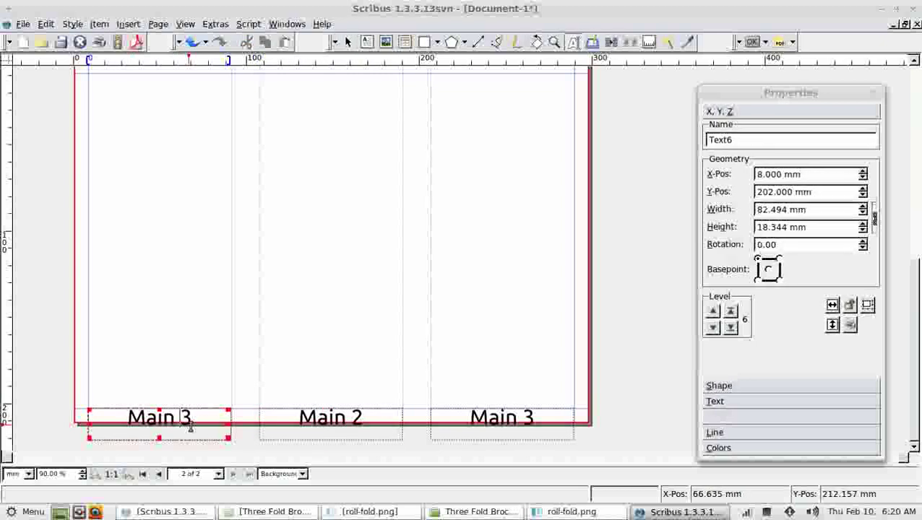
pyautogui.doubleClick(191, 428)
pyautogui.press('BackSpace')
pyautogui.write('1')
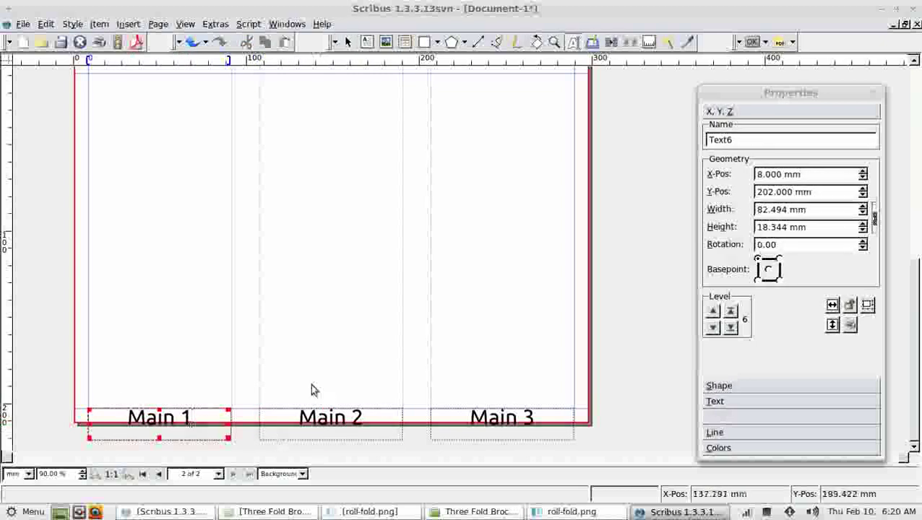
pyautogui.click(313, 390)
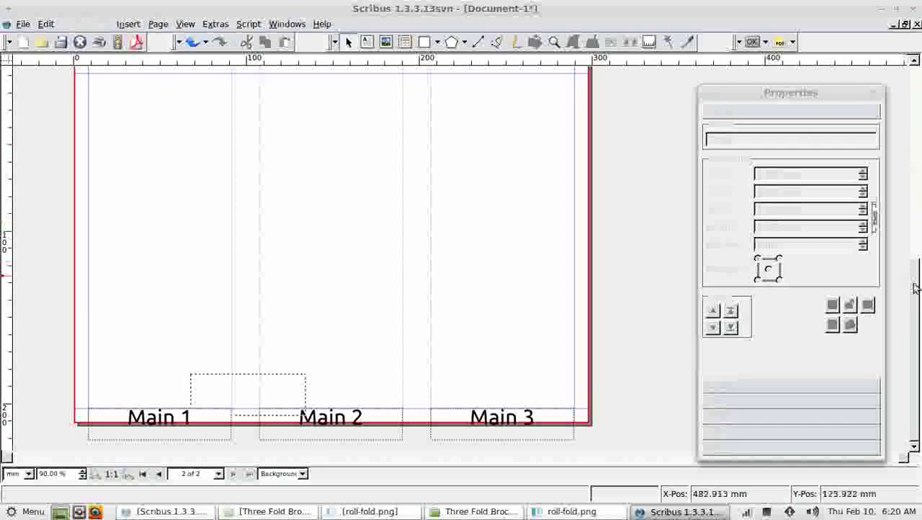
pyautogui.moveTo(915, 287)
pyautogui.mouseDown()
pyautogui.moveTo(920, 87)
pyautogui.moveTo(916, 335)
pyautogui.mouseUp()
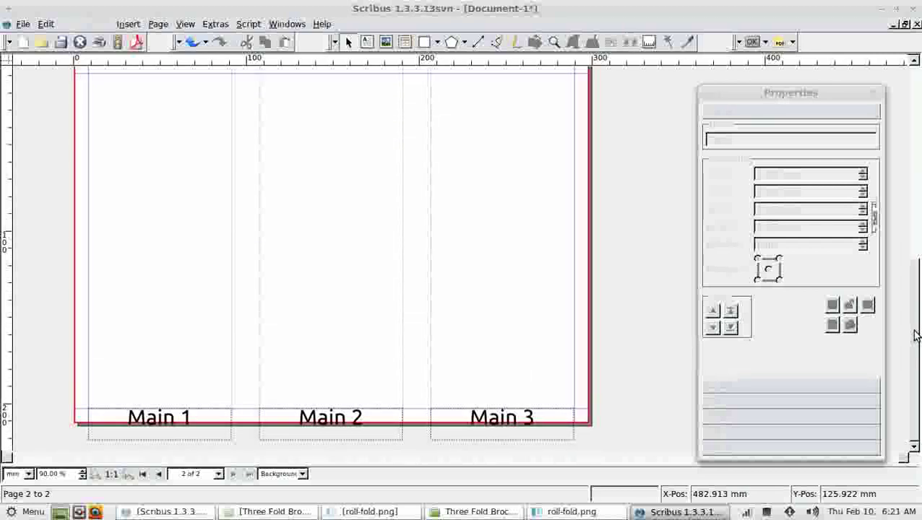
# - Scroll back up to page 1 and open the Windows menu
pyautogui.moveTo(915, 334)
pyautogui.mouseDown()
pyautogui.moveTo(919, 273)
pyautogui.moveTo(901, 106)
pyautogui.mouseUp()
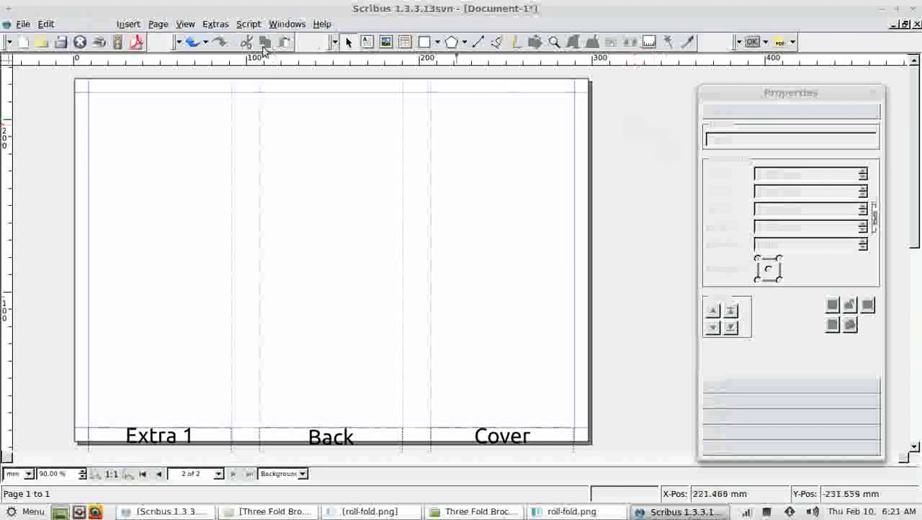
pyautogui.click(284, 26)
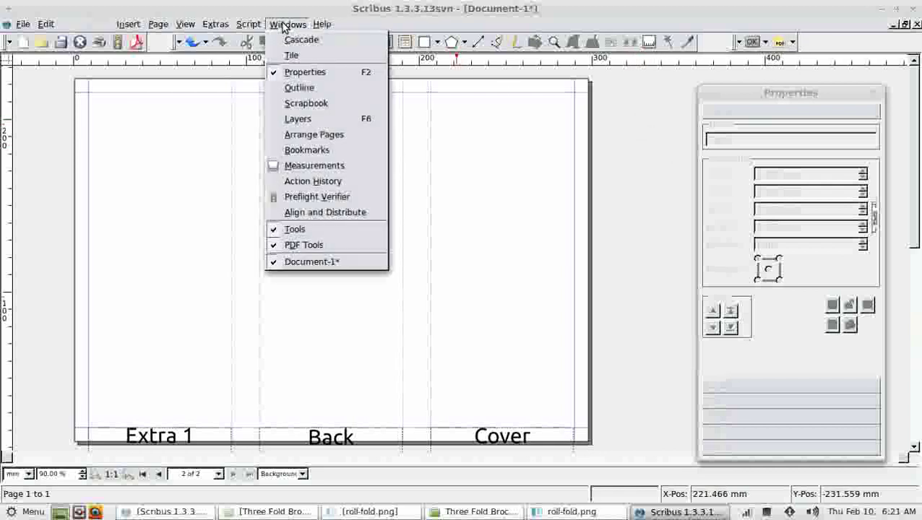
# - Show the Layers panel, move it left, and set the Background layer visible and printable
pyautogui.click(300, 122)
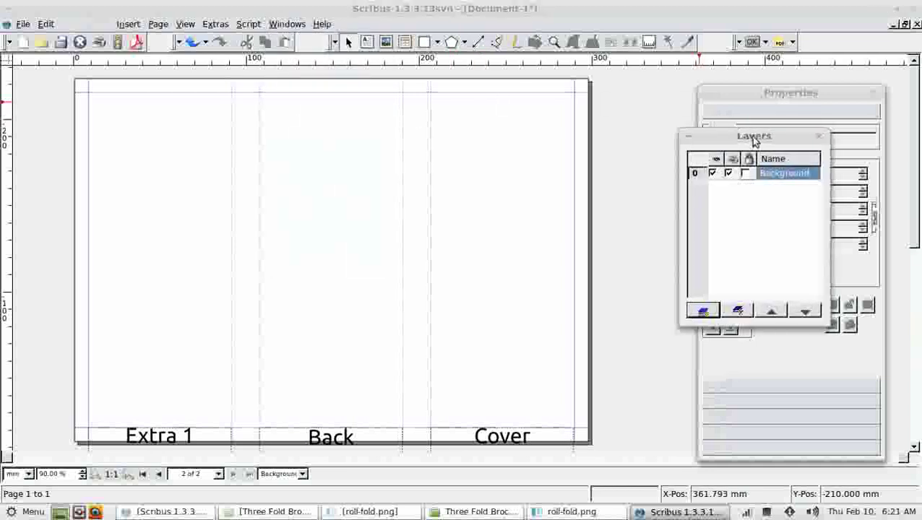
pyautogui.moveTo(754, 140); pyautogui.dragTo(712, 136)
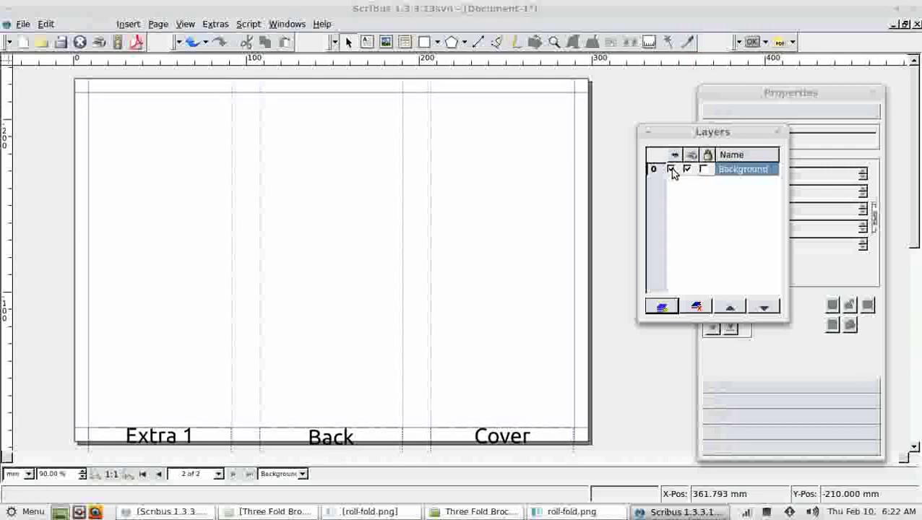
pyautogui.click(671, 170)
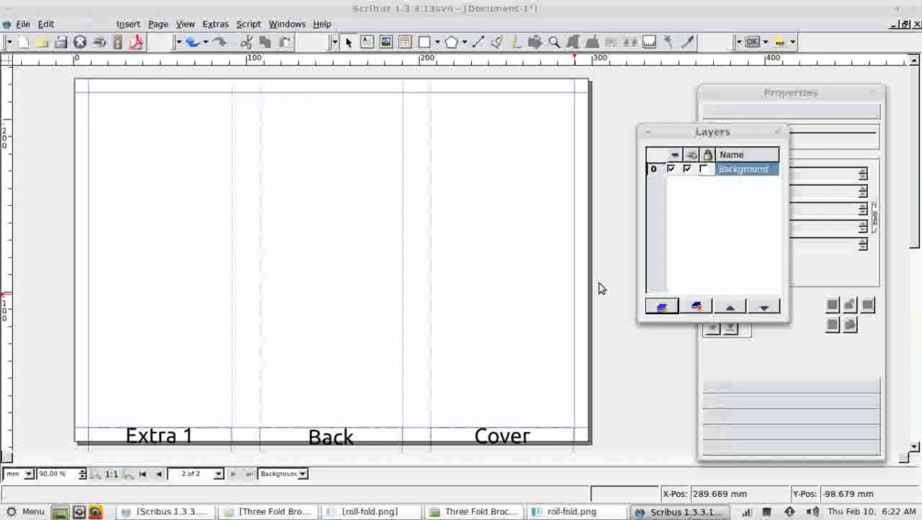
pyautogui.click(687, 170)
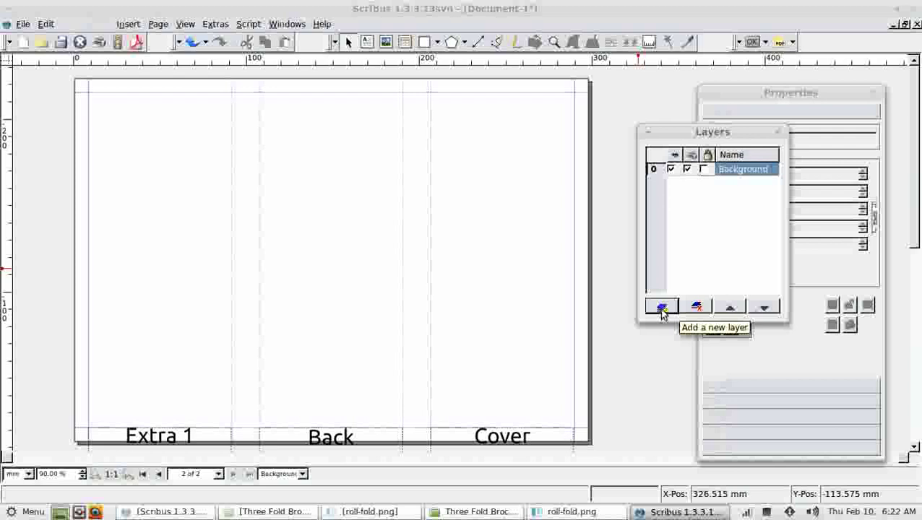
# - Add a new layer, rename it 'Top Layer', and make it the current layer
pyautogui.click(662, 309)
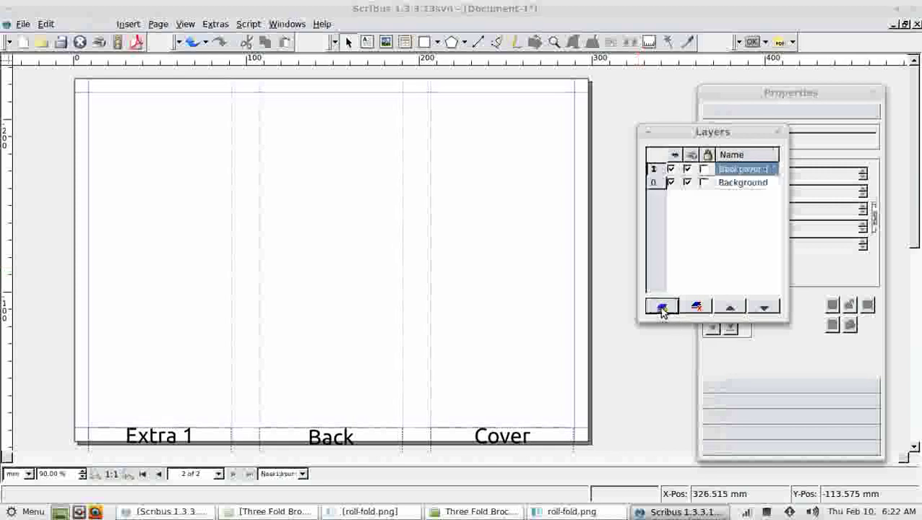
pyautogui.doubleClick(734, 172)
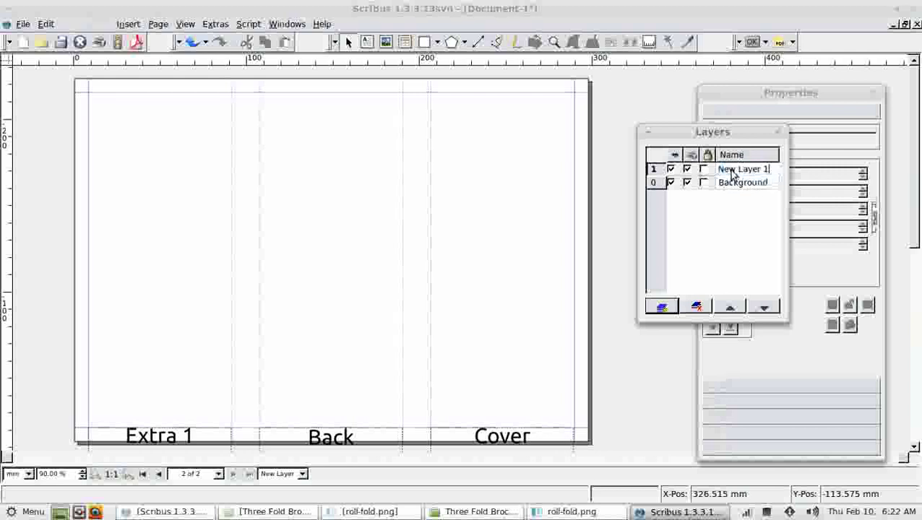
pyautogui.doubleClick(734, 170)
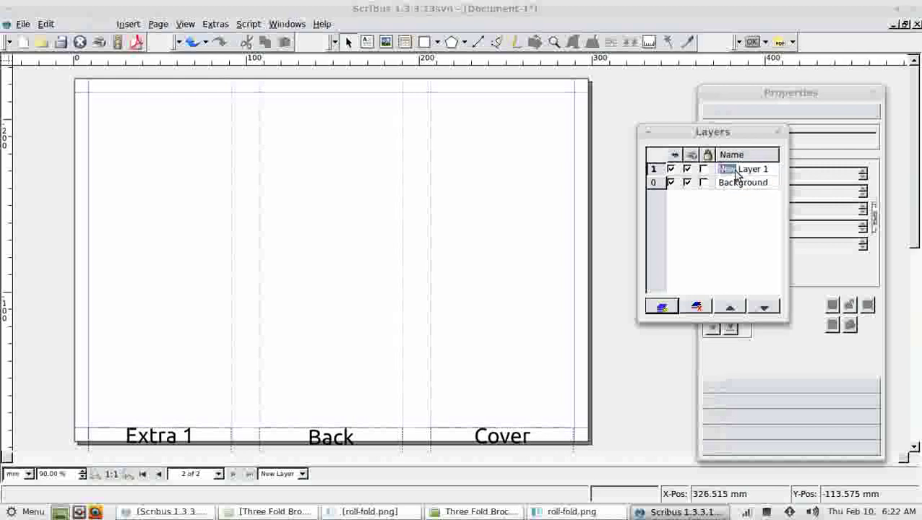
pyautogui.press('BackSpace')
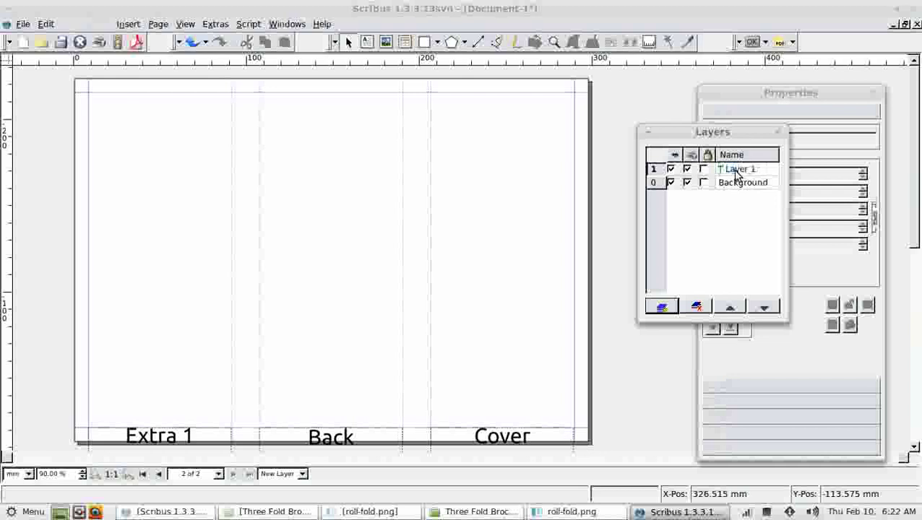
pyautogui.write('Top')
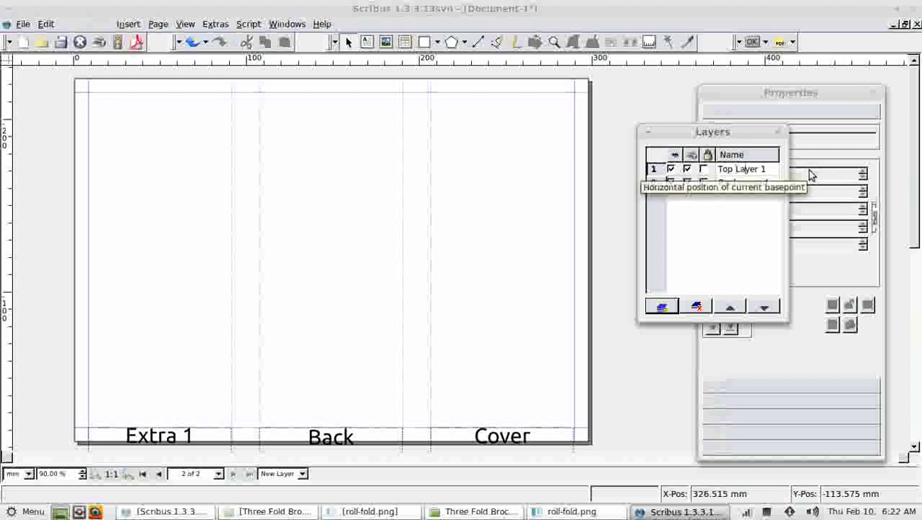
pyautogui.press('Delete')
pyautogui.press('Delete')
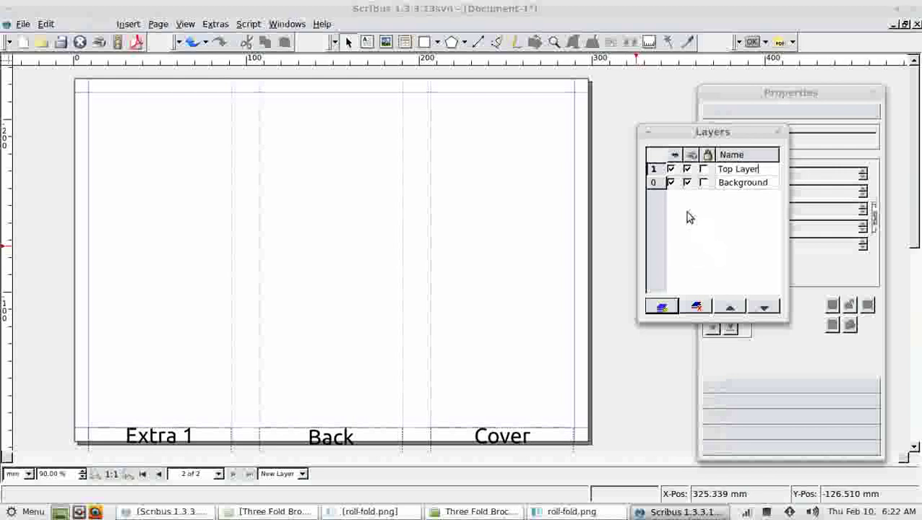
pyautogui.click(659, 183)
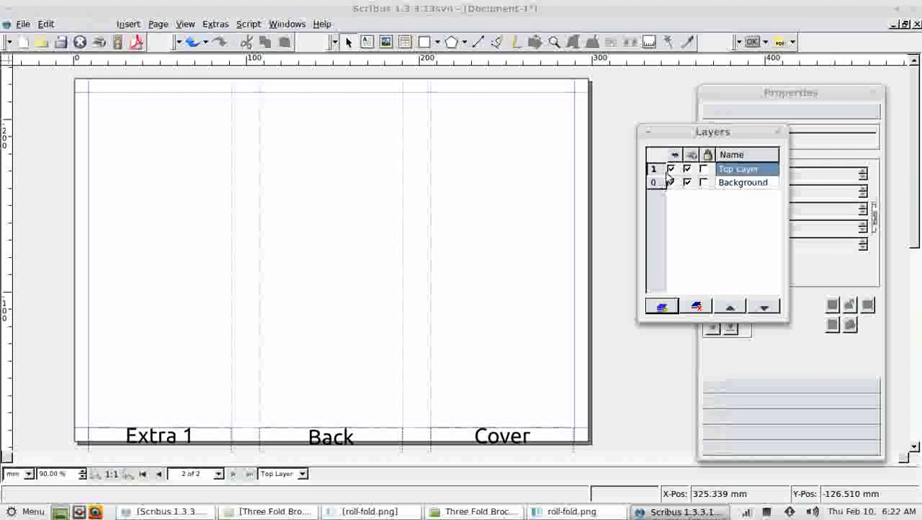
# - On page 1, make Background the active layer and nudge the Cover label into place
pyautogui.scroll(-1, 540, 287)
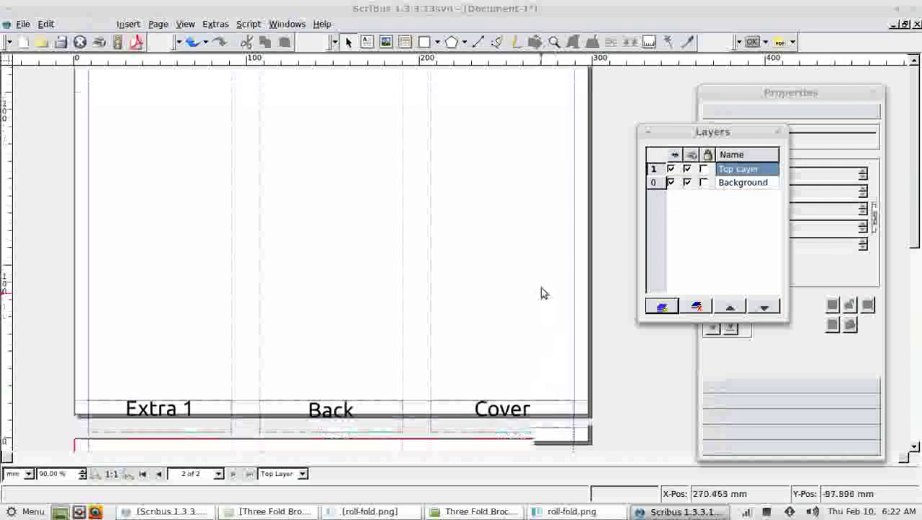
pyautogui.scroll(-2, 504, 366)
pyautogui.click(504, 359)
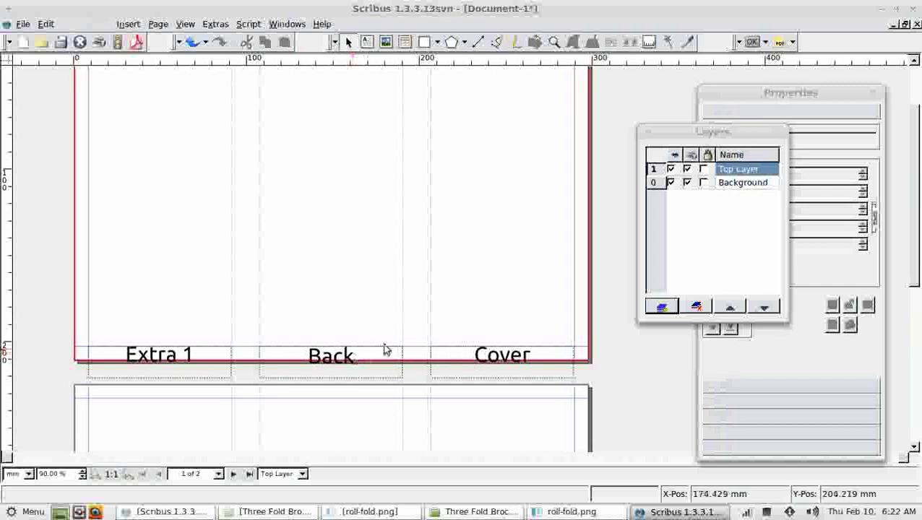
pyautogui.click(654, 182)
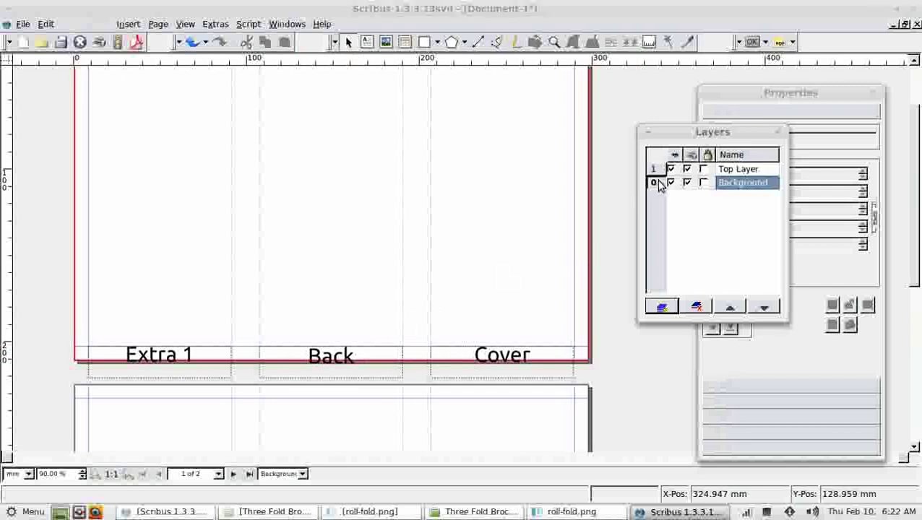
pyautogui.click(479, 355)
pyautogui.moveTo(478, 355)
pyautogui.mouseDown()
pyautogui.moveTo(473, 328)
pyautogui.moveTo(471, 360)
pyautogui.mouseUp()
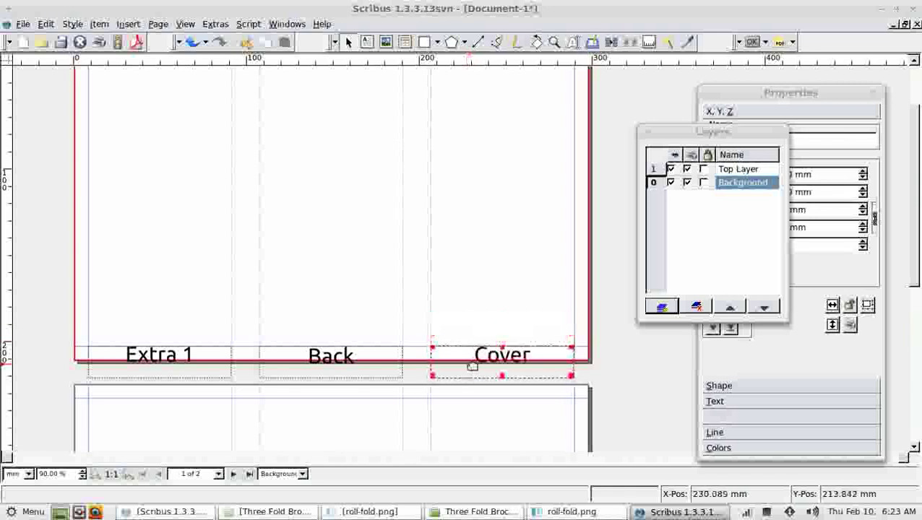
# - Make Top Layer active again, briefly hide the Background layer, then show it again
pyautogui.click(654, 171)
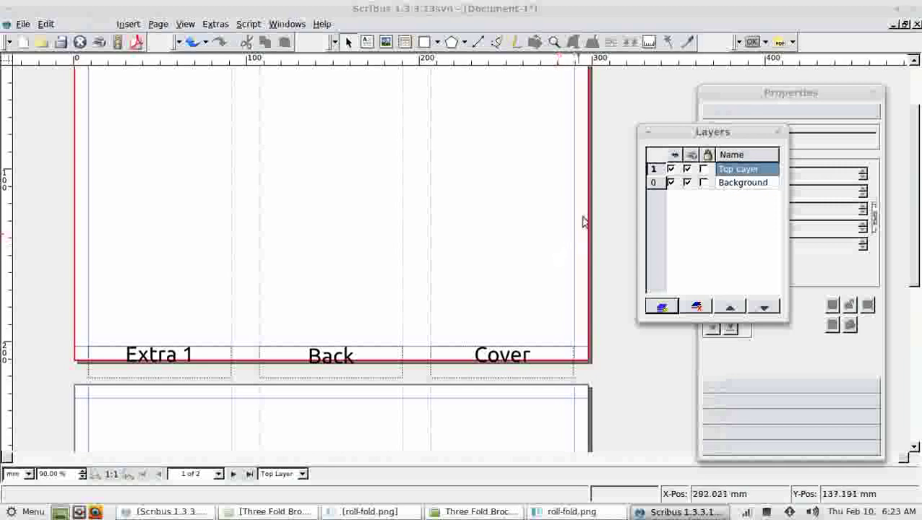
pyautogui.click(671, 183)
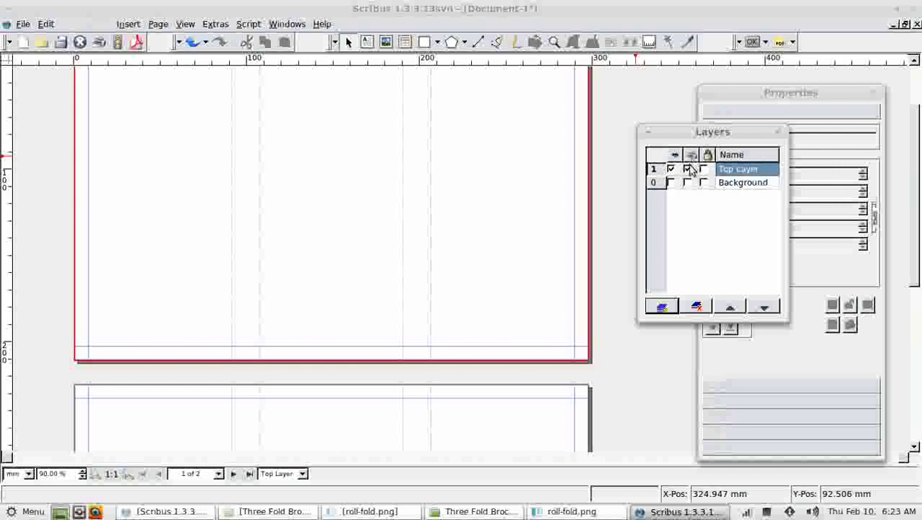
pyautogui.click(670, 183)
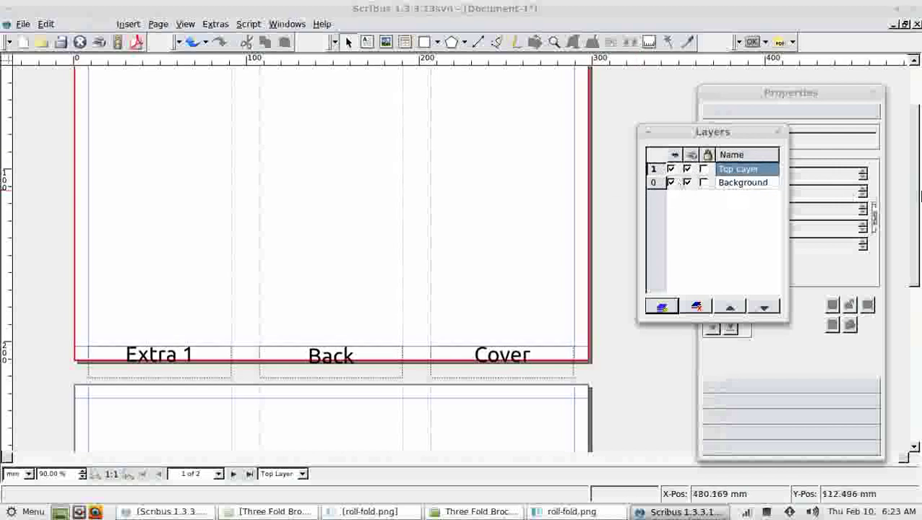
pyautogui.scroll(3, 917, 247)
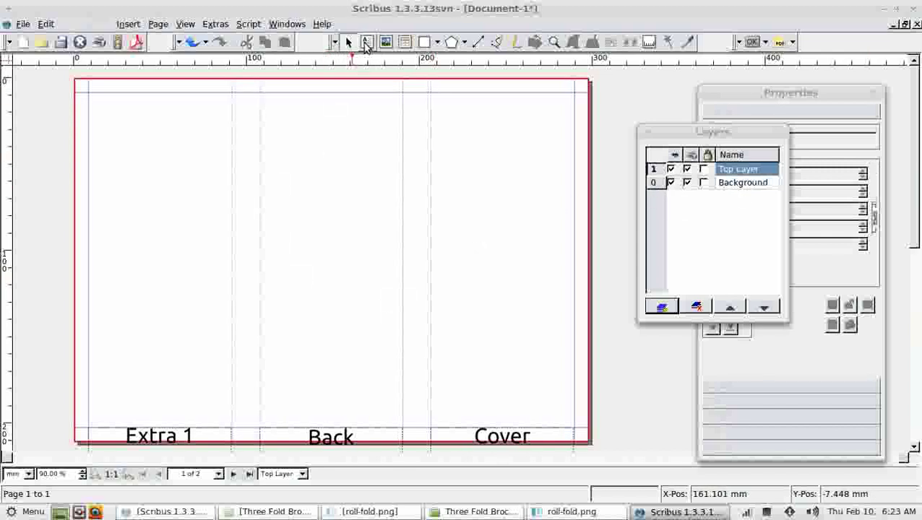
# - Draw column-sized text frames in the Extra 1, Back and Cover columns of page 1
pyautogui.click(366, 42)
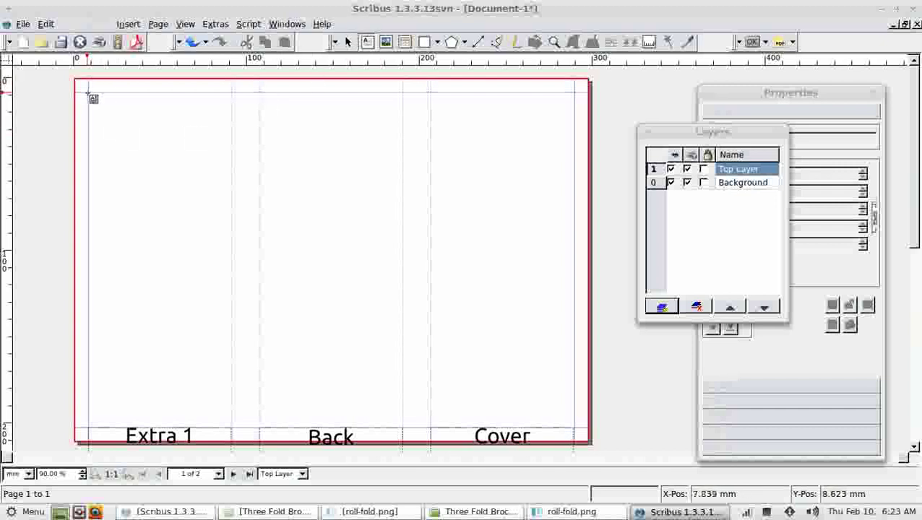
pyautogui.moveTo(88, 92)
pyautogui.mouseDown()
pyautogui.moveTo(138, 239)
pyautogui.moveTo(230, 426)
pyautogui.mouseUp()
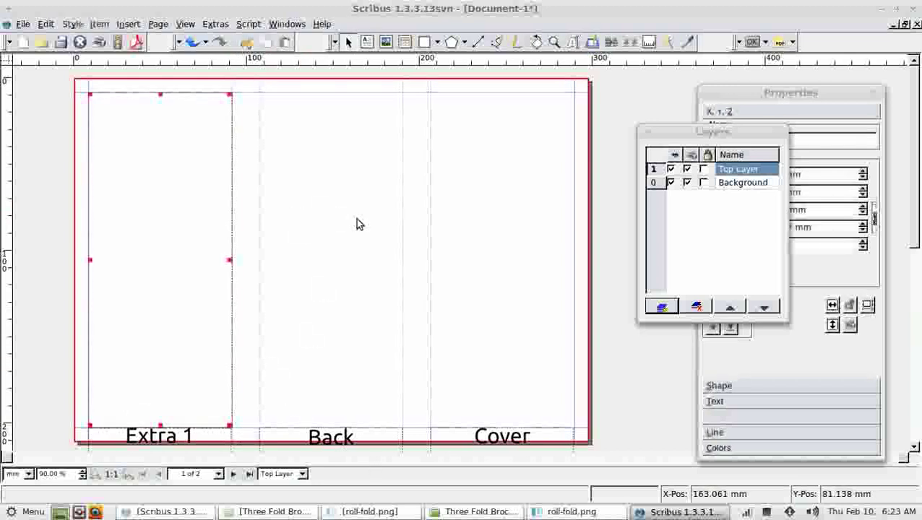
pyautogui.moveTo(211, 177); pyautogui.dragTo(368, 189)
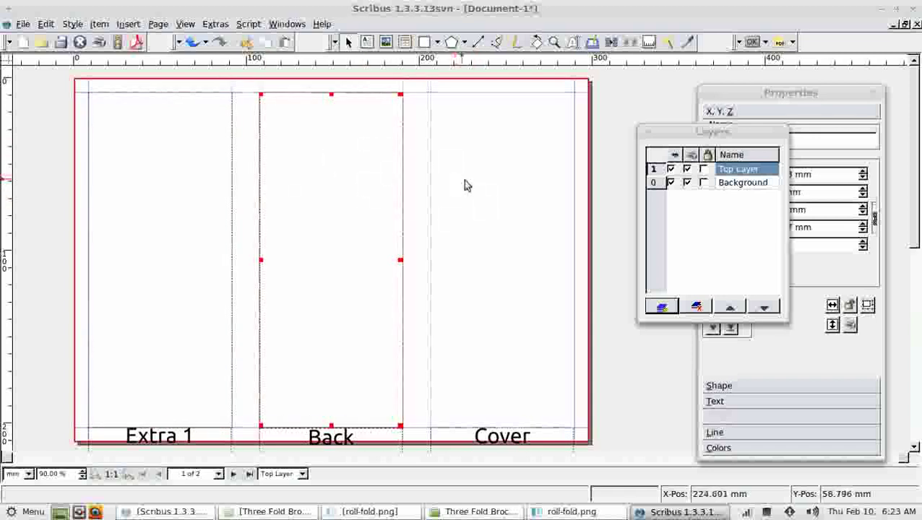
pyautogui.click(158, 189)
pyautogui.moveTo(158, 199); pyautogui.dragTo(499, 211)
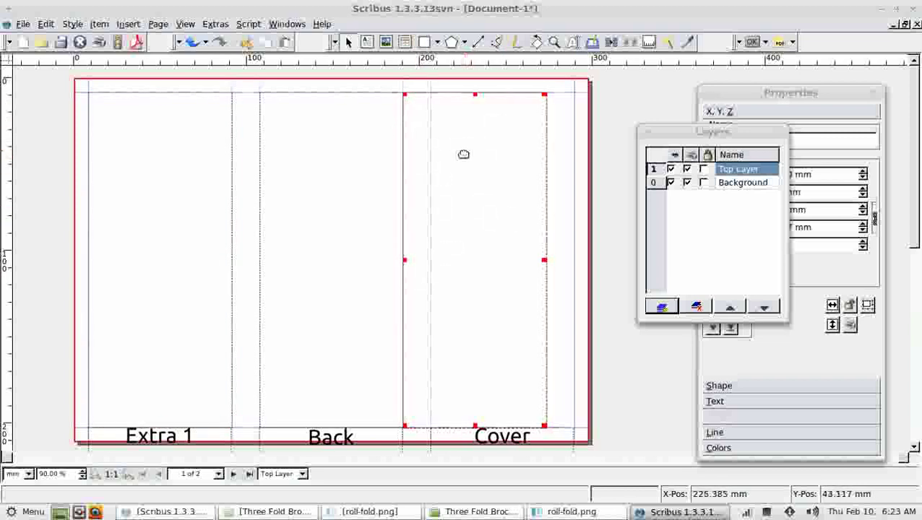
pyautogui.moveTo(463, 154); pyautogui.dragTo(576, 162)
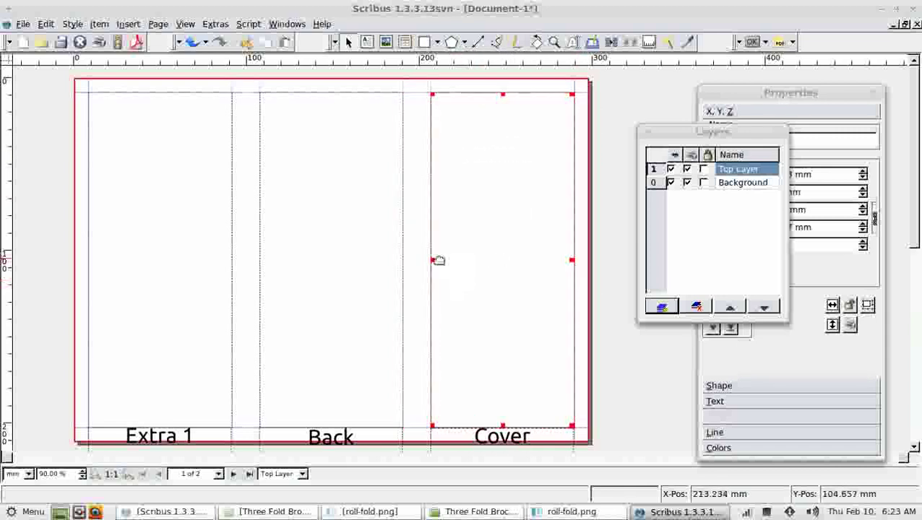
pyautogui.click(417, 281)
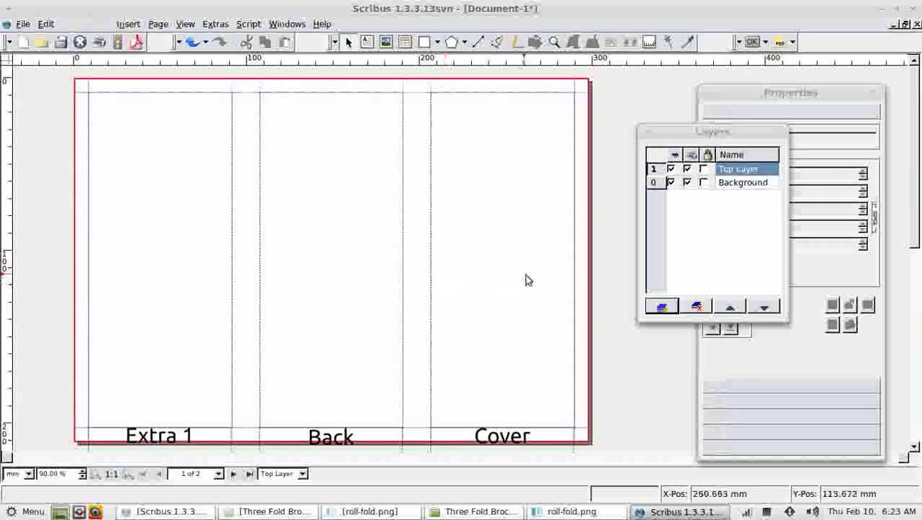
# - Scroll to page 2 and select the Main 1 text frame, undoing an accidental move
pyautogui.scroll(-4, 526, 280)
pyautogui.scroll(-4, 520, 280)
pyautogui.scroll(-2, 434, 261)
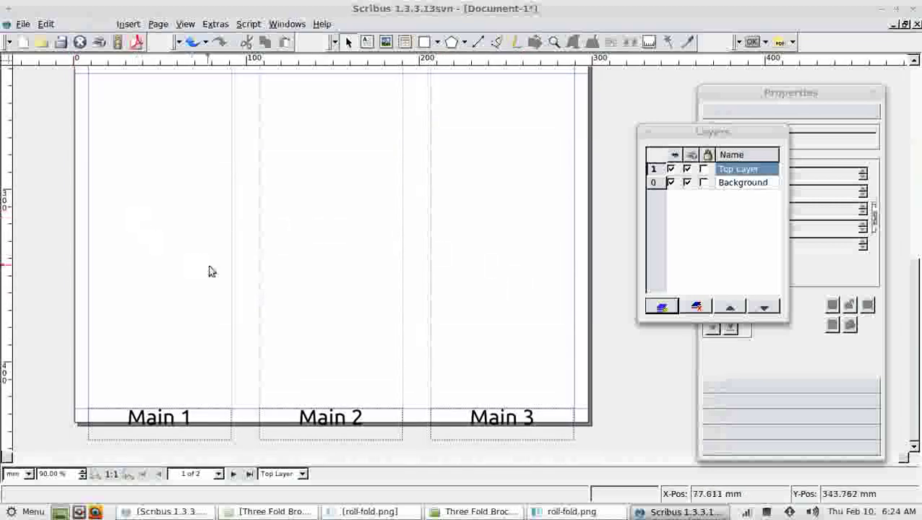
pyautogui.click(176, 283)
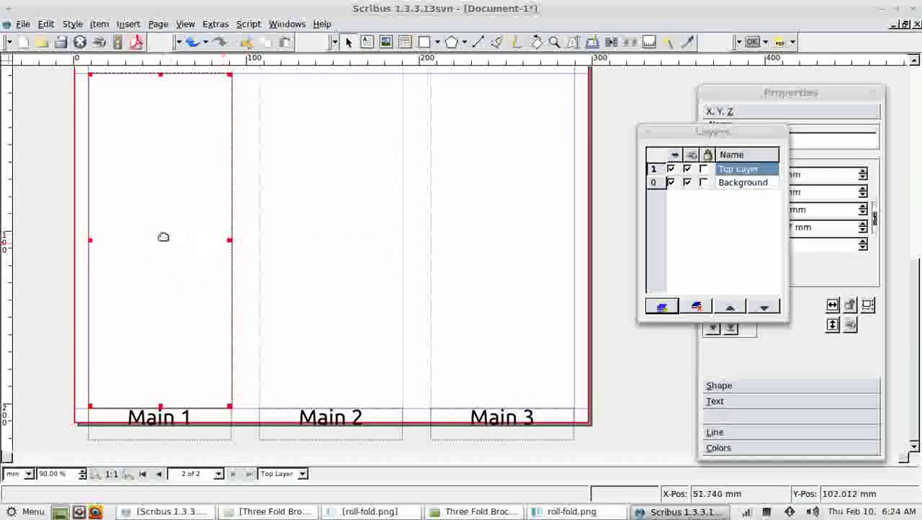
pyautogui.moveTo(165, 237); pyautogui.dragTo(361, 240)
pyautogui.hotkey('ctrl', 'z')
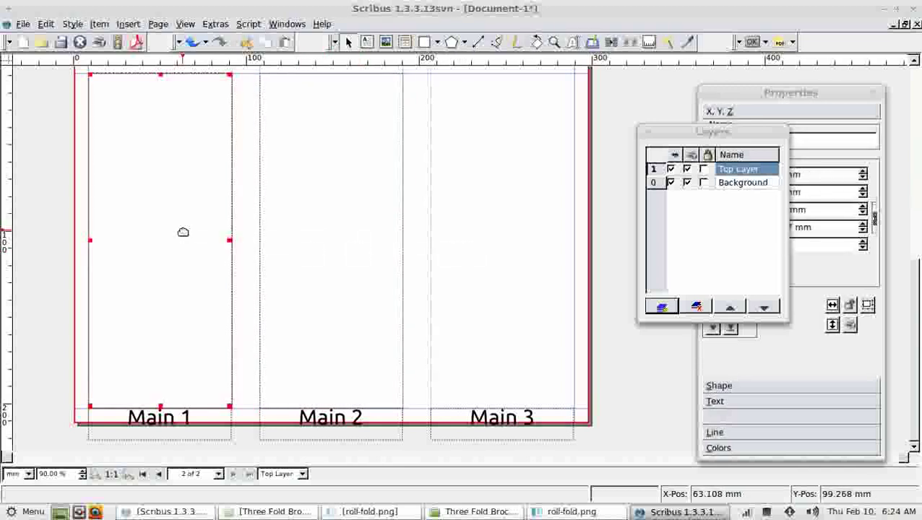
pyautogui.click(534, 237)
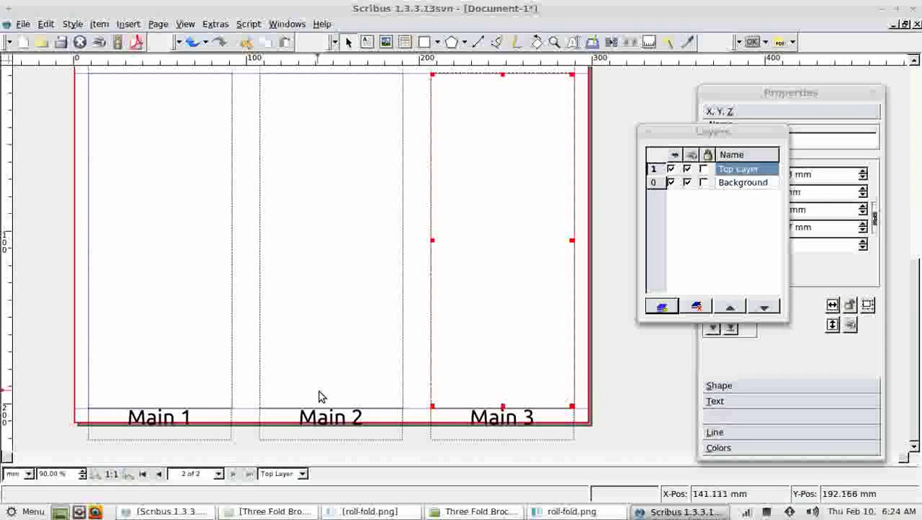
pyautogui.click(171, 232)
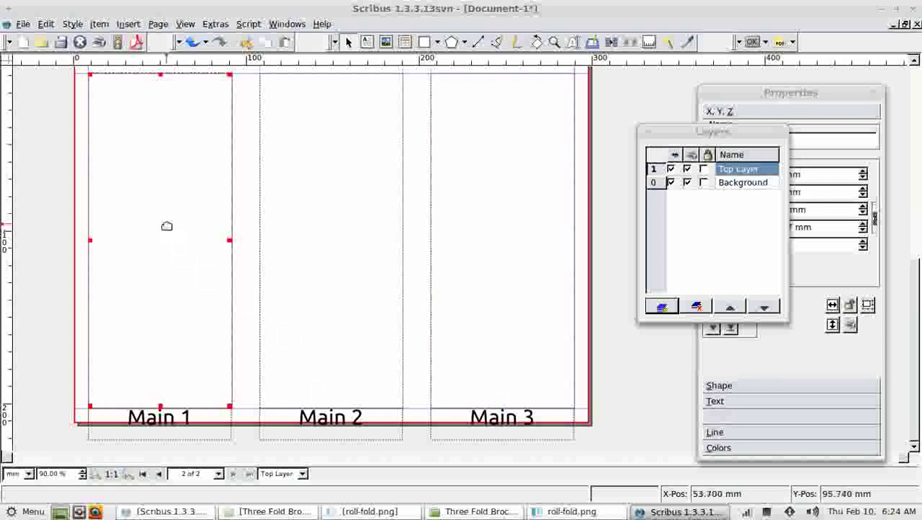
# - Link Main 1 to Main 2 and Main 2 to Main 3 with the Link Text Frames tool
pyautogui.click(611, 43)
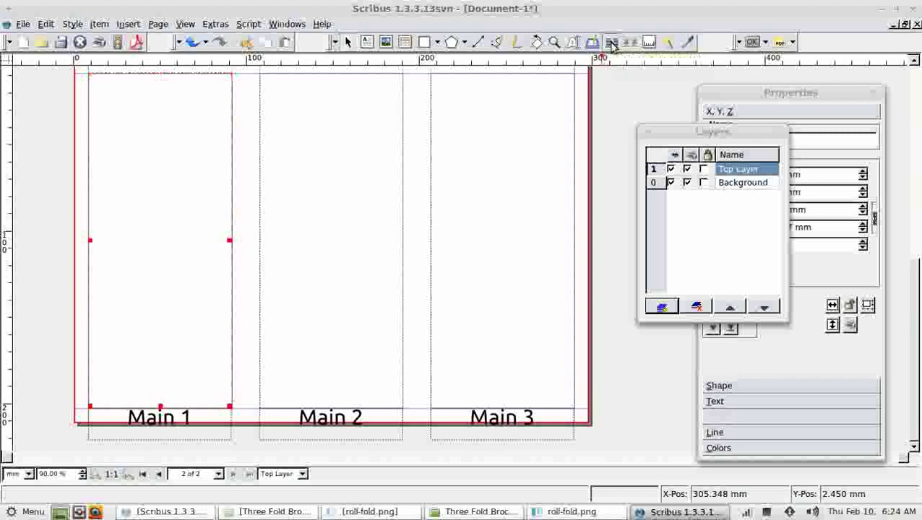
pyautogui.click(345, 215)
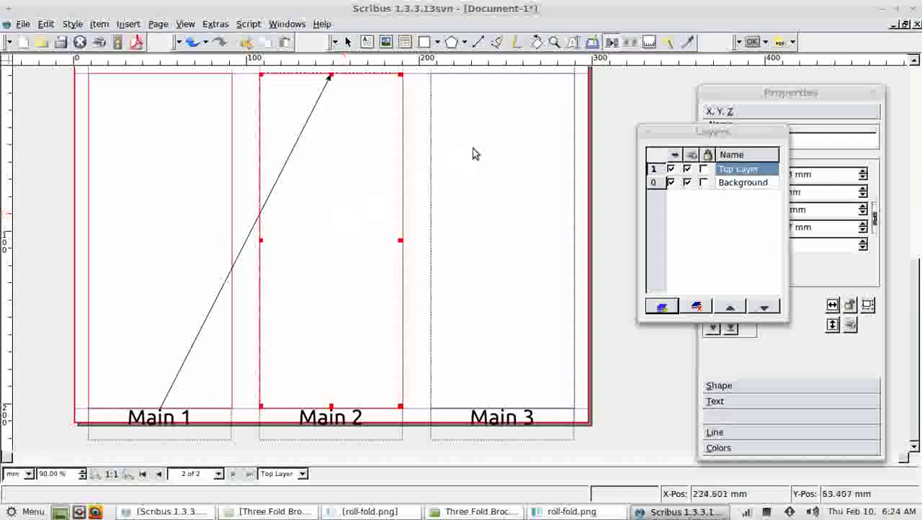
pyautogui.click(516, 194)
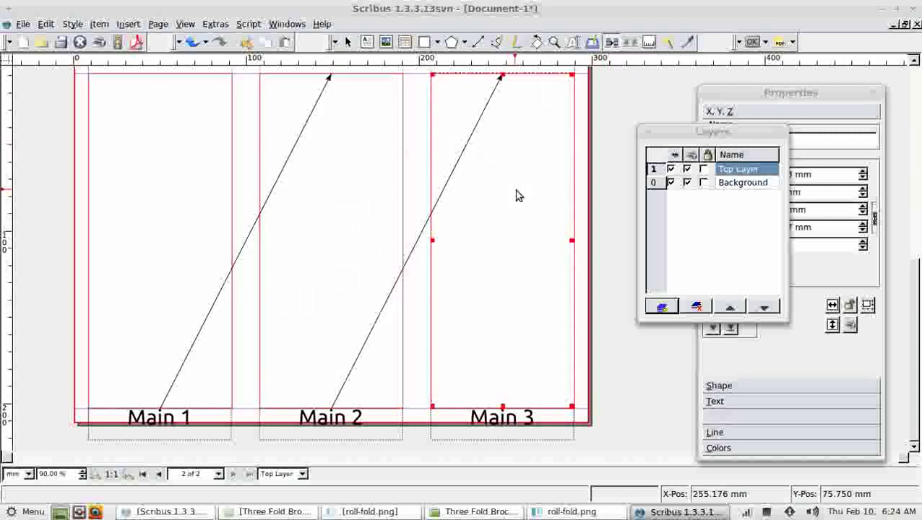
pyautogui.click(346, 44)
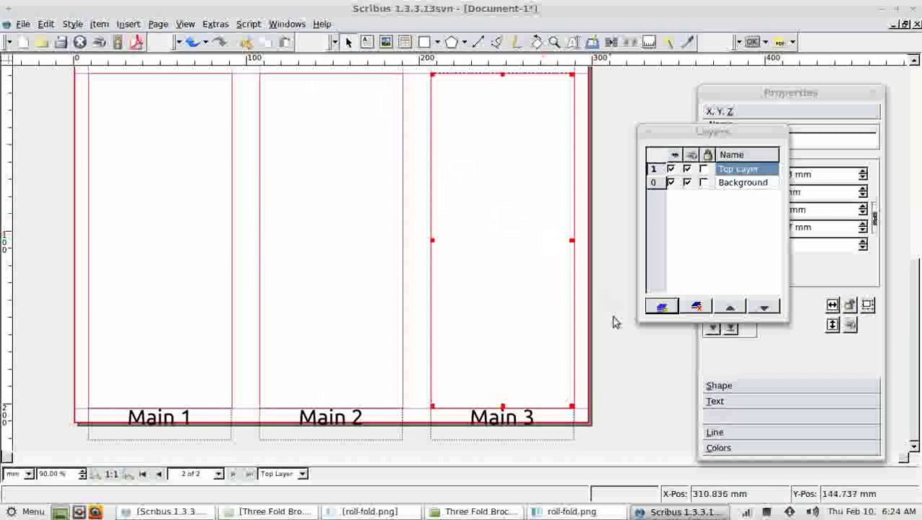
# - Insert English Lorem Ipsum sample text into the Main 1 frame so it fills all three columns
pyautogui.scroll(5, 644, 332)
pyautogui.scroll(5, 647, 334)
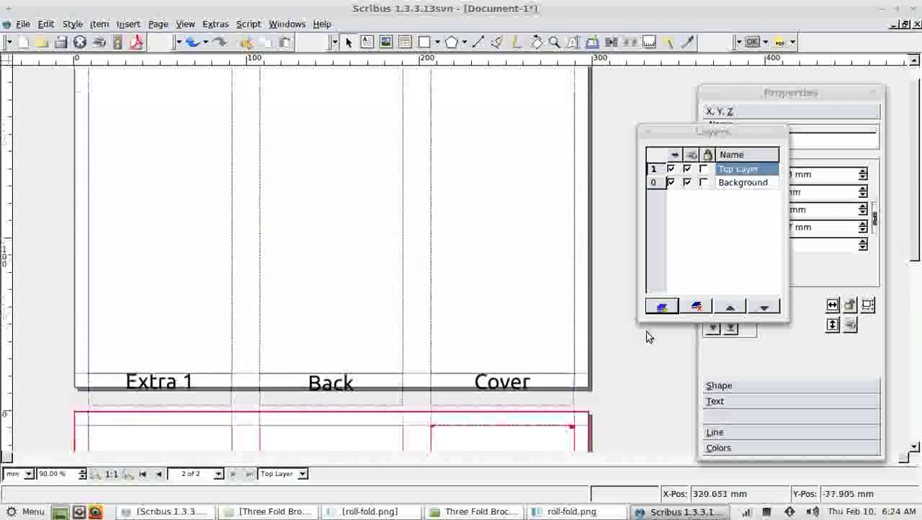
pyautogui.scroll(-3, 647, 336)
pyautogui.scroll(-4, 648, 334)
pyautogui.scroll(-3, 647, 334)
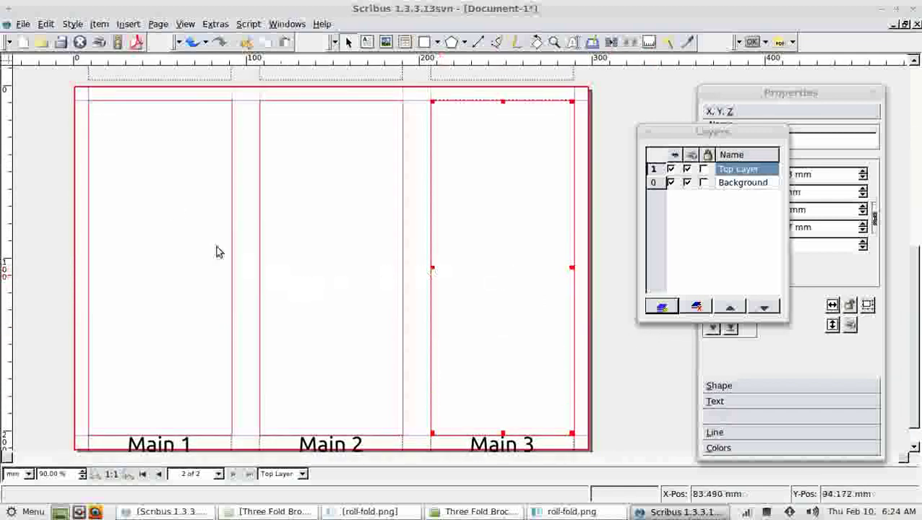
pyautogui.click(165, 190)
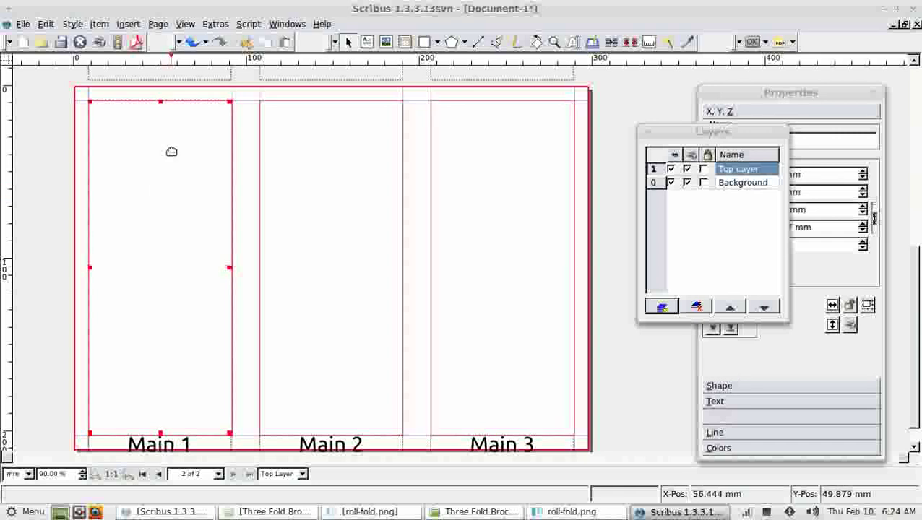
pyautogui.click(129, 24)
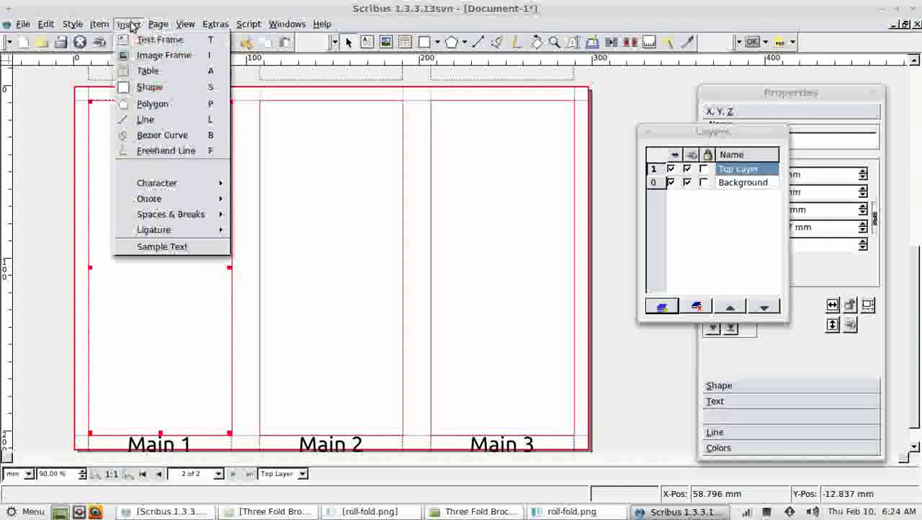
pyautogui.click(162, 247)
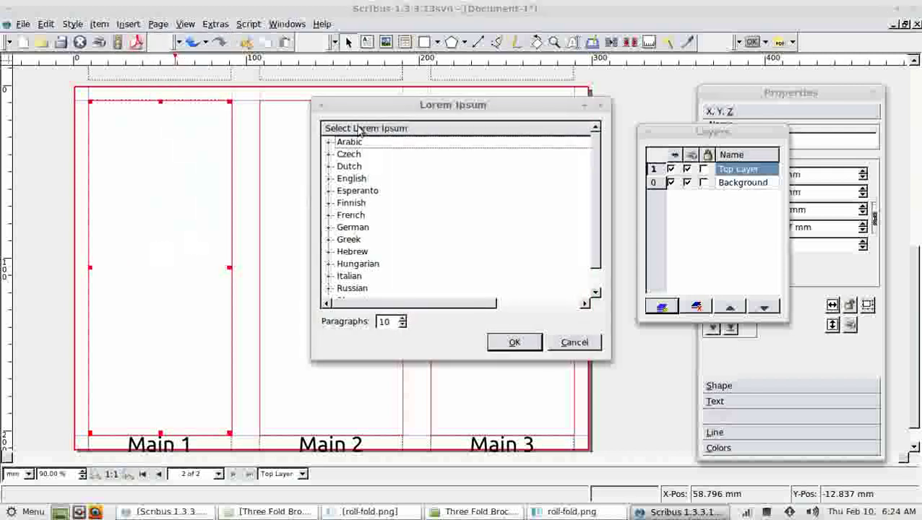
pyautogui.click(347, 179)
pyautogui.click(514, 342)
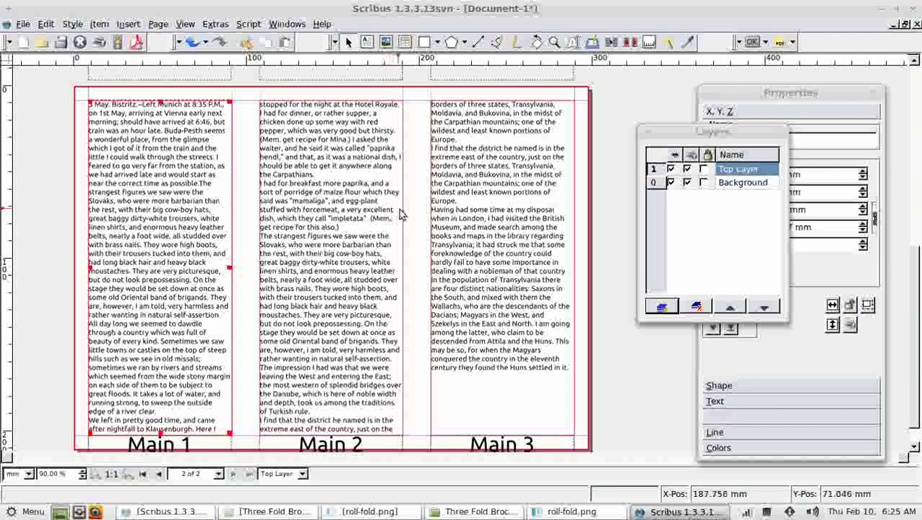
pyautogui.scroll(3, 403, 209)
pyautogui.scroll(3, 406, 206)
pyautogui.scroll(2, 406, 204)
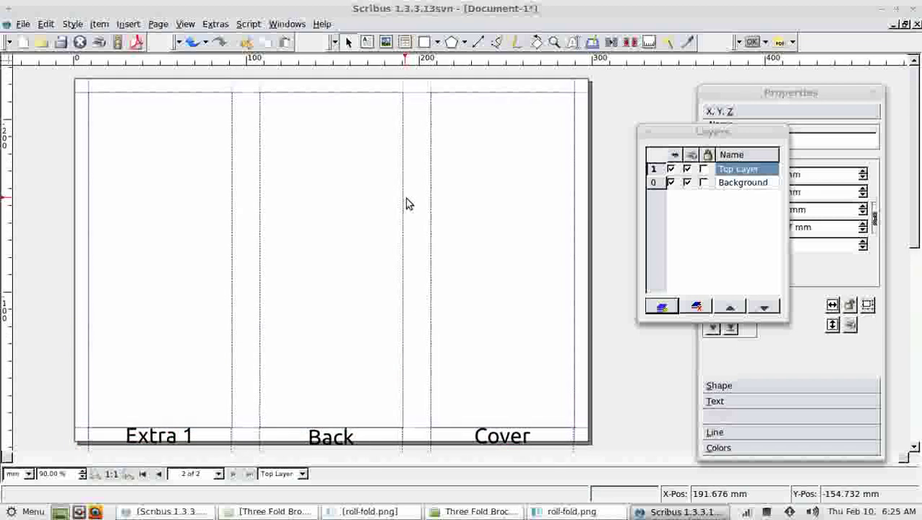